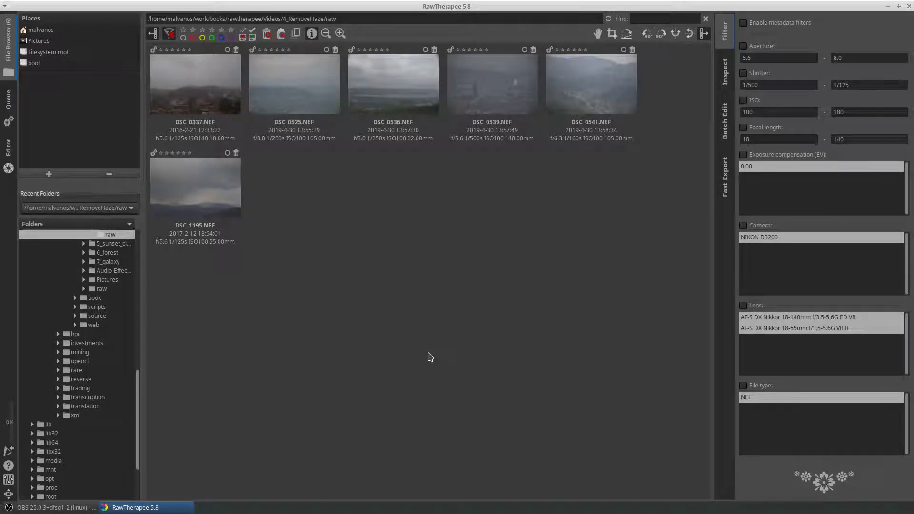
Step: Enlarge the RemoveHaze photo thumbnails by two zoom steps
left_click(345, 34)
left_click(343, 34)
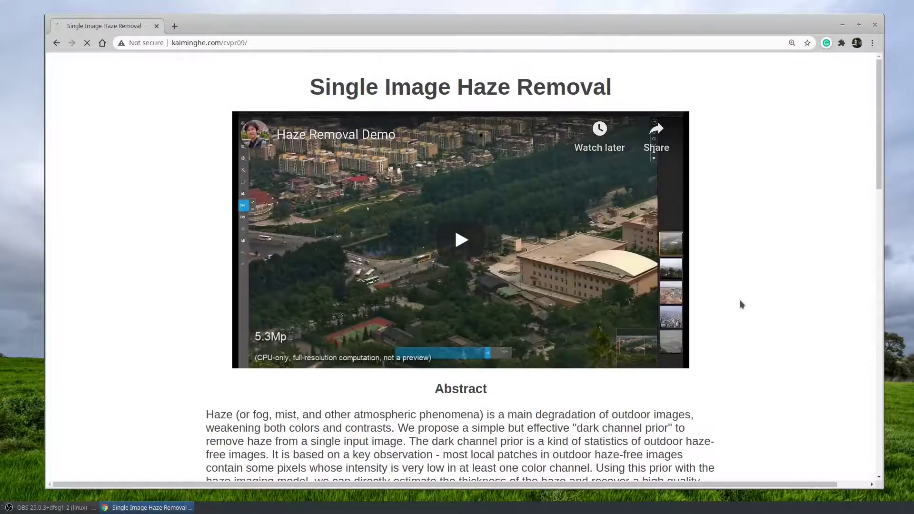
Step: Scroll down through the Single Image Haze Removal page and its abstract
scroll(740, 303, "down", 3)
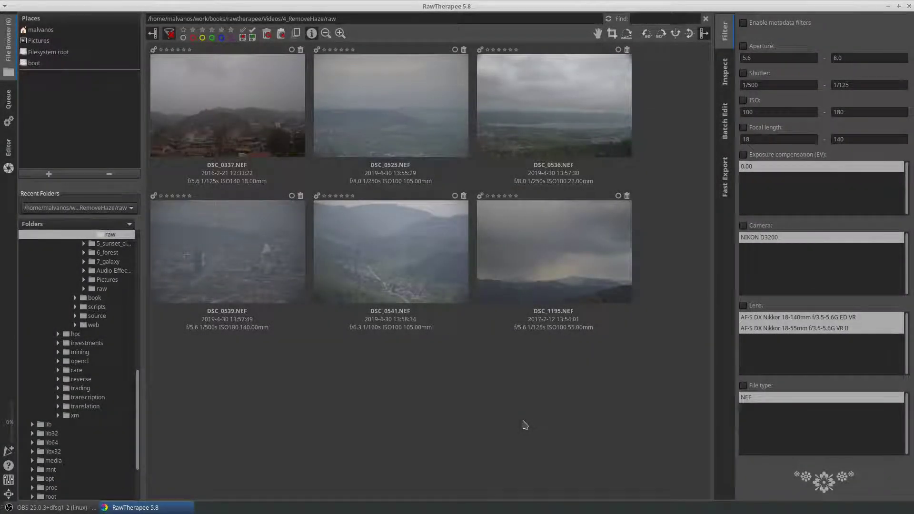
Step: Open DSC_1195.NEF, enable Haze Removal at Strength 54, and widen the preview area
left_click(584, 254)
double_click(583, 254)
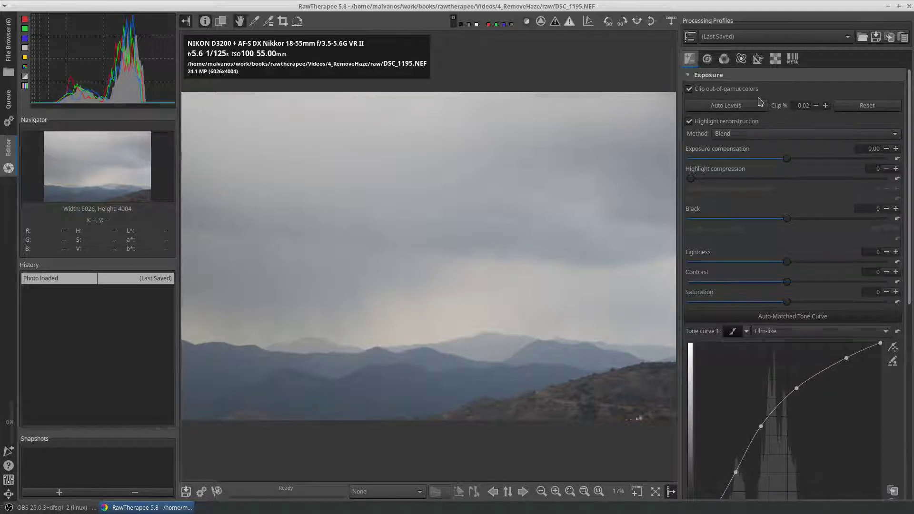
left_click(707, 59)
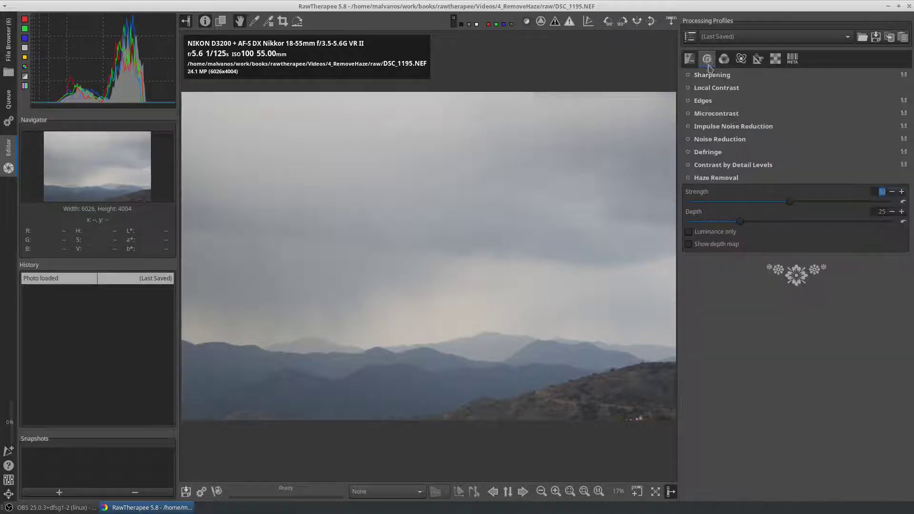
left_click(689, 178)
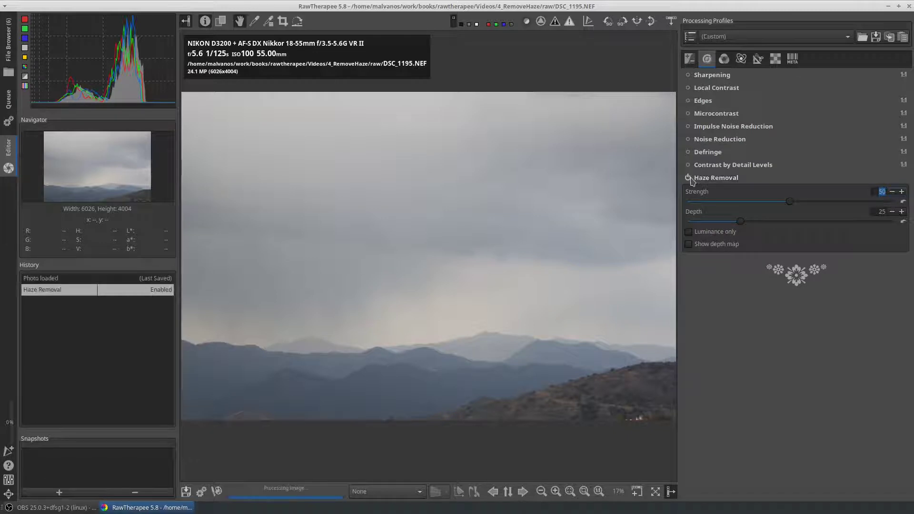
left_click_drag(792, 204, 798, 204)
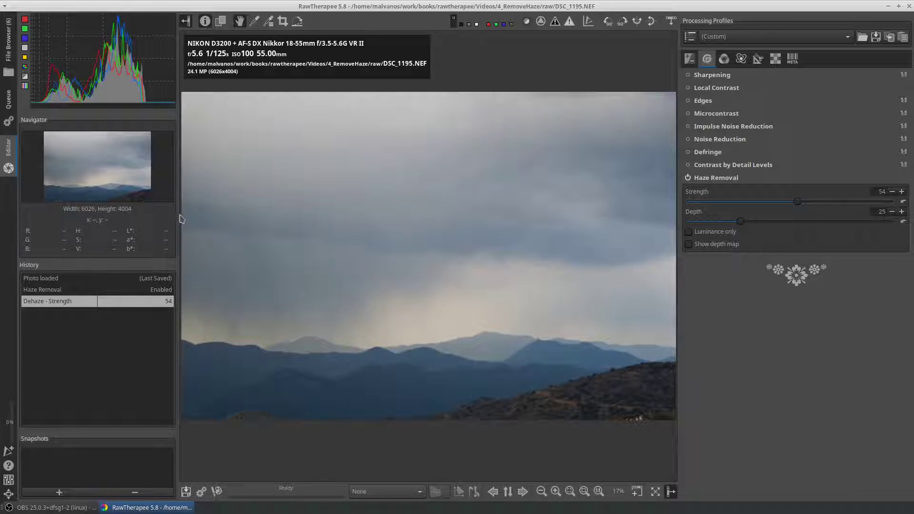
left_click_drag(177, 213, 157, 214)
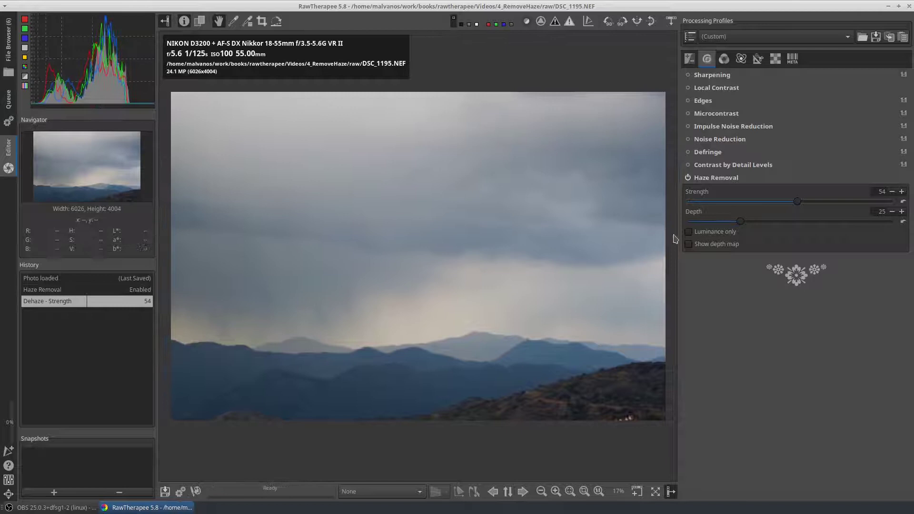
left_click_drag(680, 234, 695, 233)
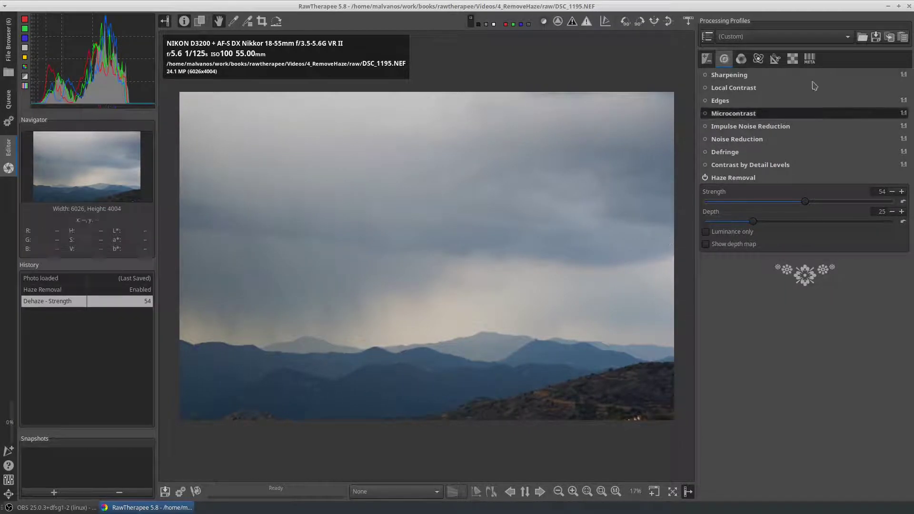
Step: Reset the tone curve, apply Auto Levels, and set exposure compensation to 2.41
left_click(707, 59)
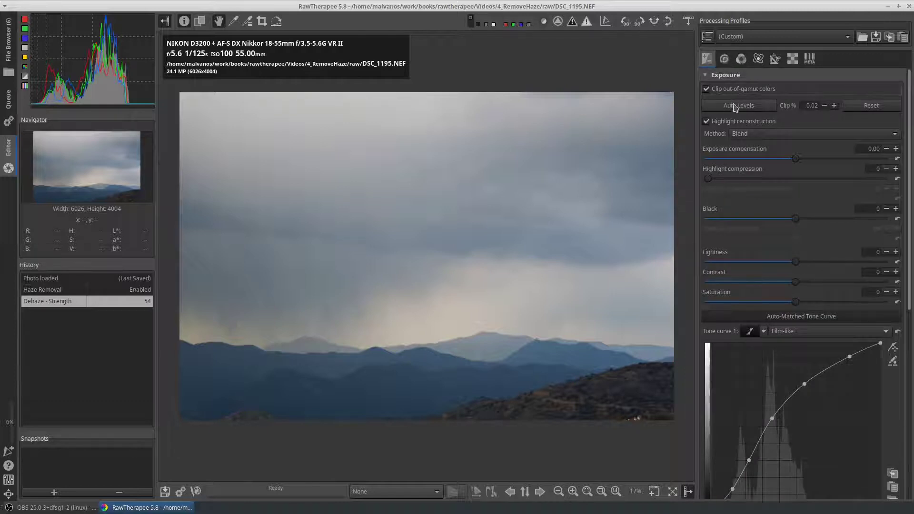
left_click(897, 331)
left_click(739, 106)
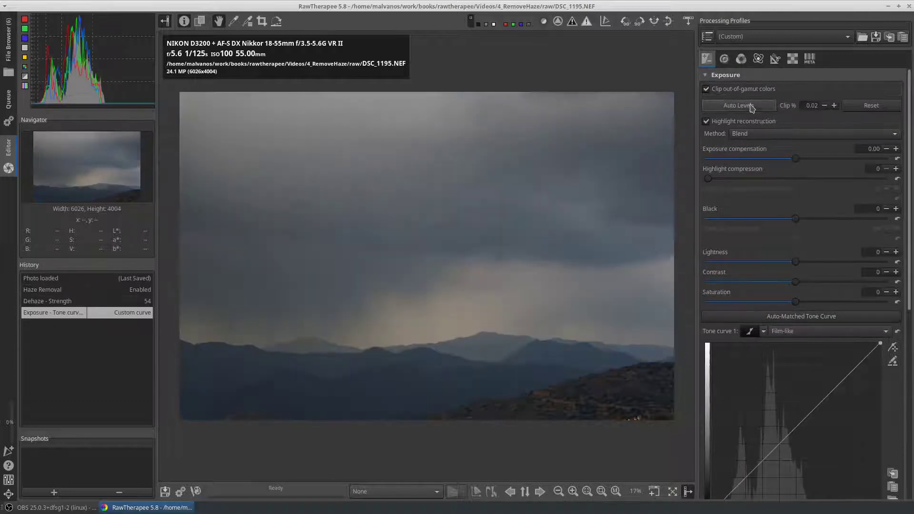
scroll(842, 194, "down", 5)
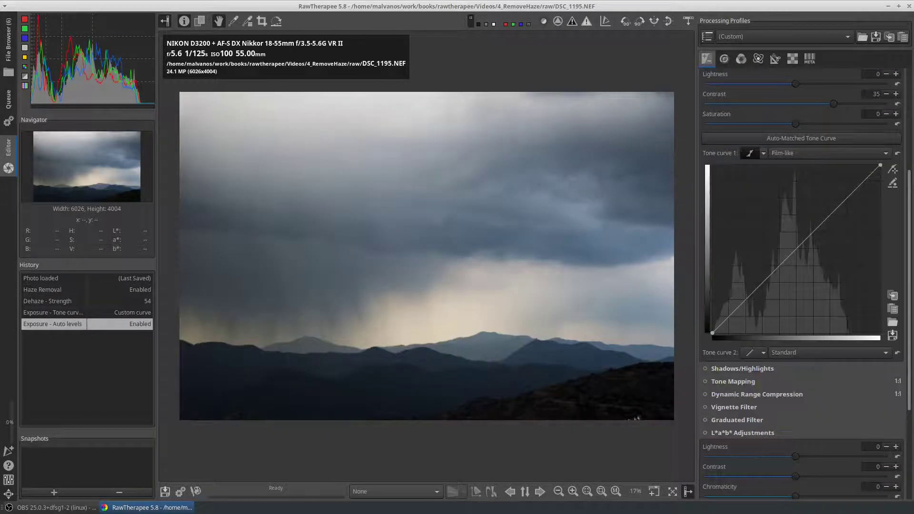
scroll(790, 204, "up", 5)
left_click_drag(808, 160, 819, 158)
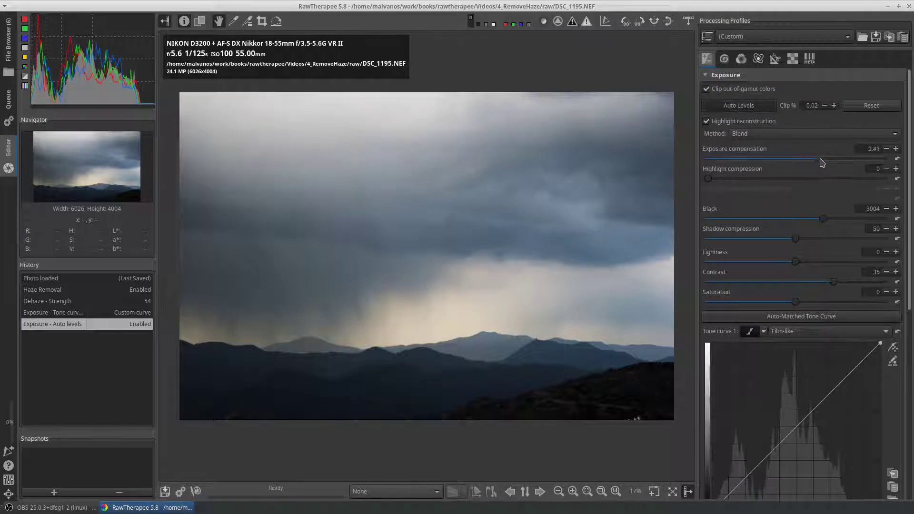
Step: Set highlight compression to 30 while checking the clipped-highlight overlay
scroll(842, 261, "down", 1)
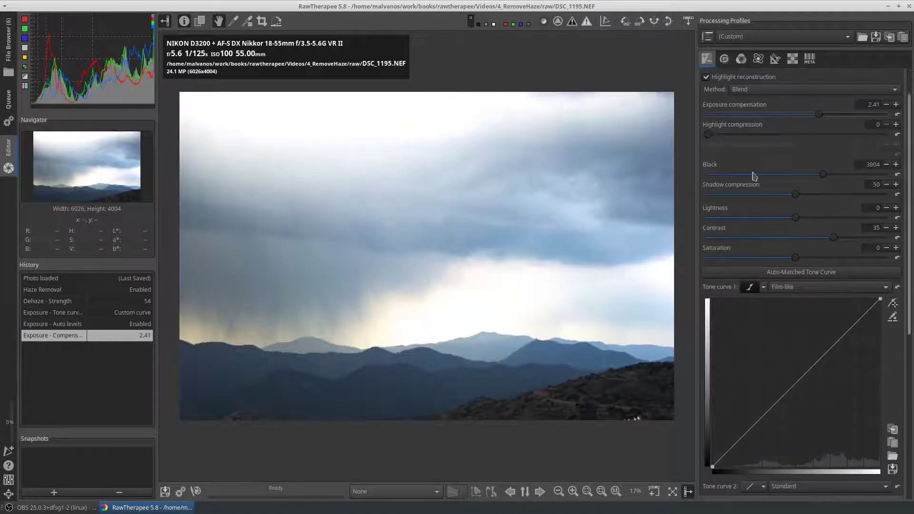
left_click(586, 23)
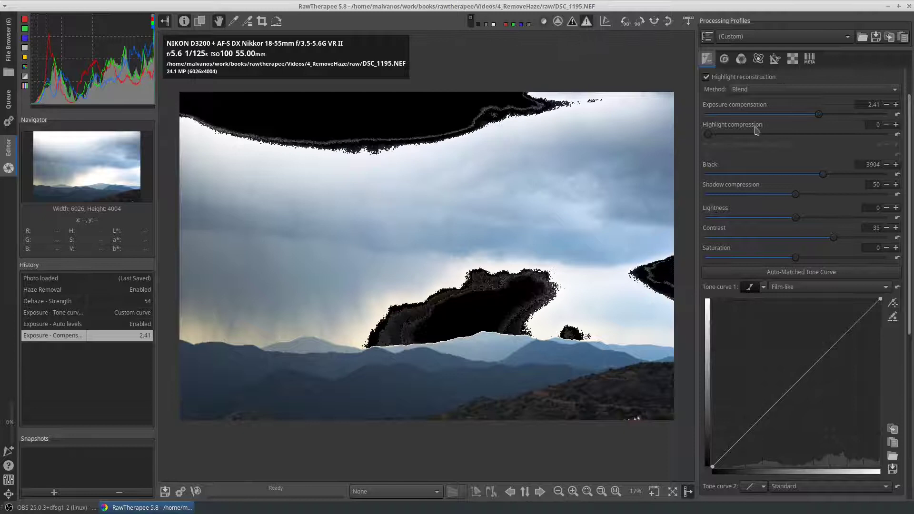
left_click_drag(708, 135, 722, 137)
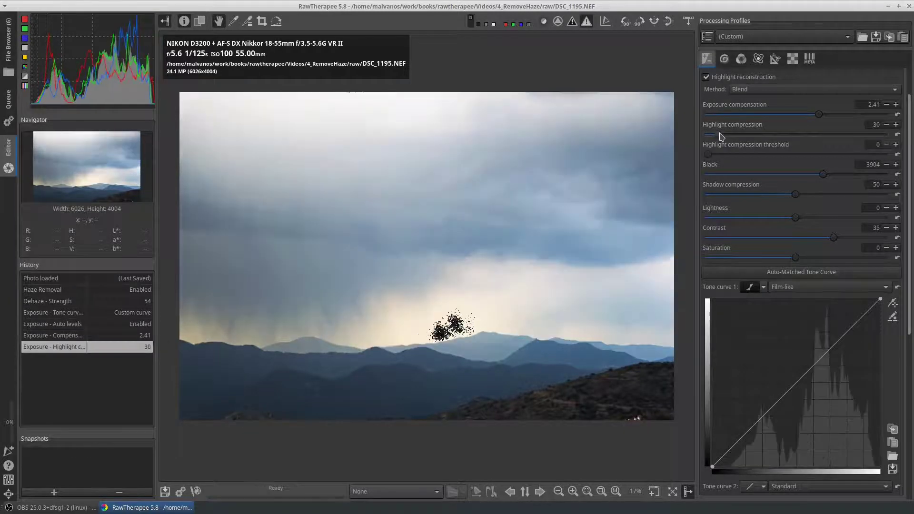
left_click(587, 23)
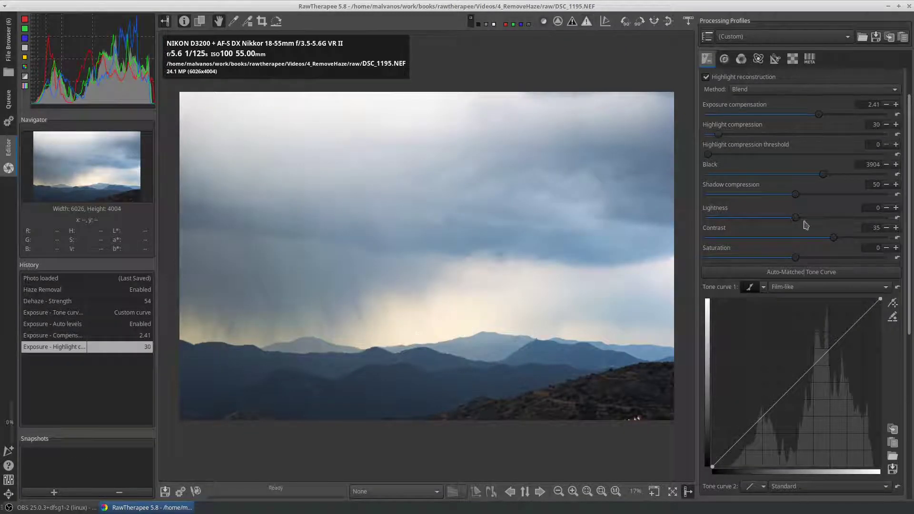
Step: Switch the tone curve to Parametric and lift Darks to 15
scroll(805, 225, "down", 2)
left_click(762, 198)
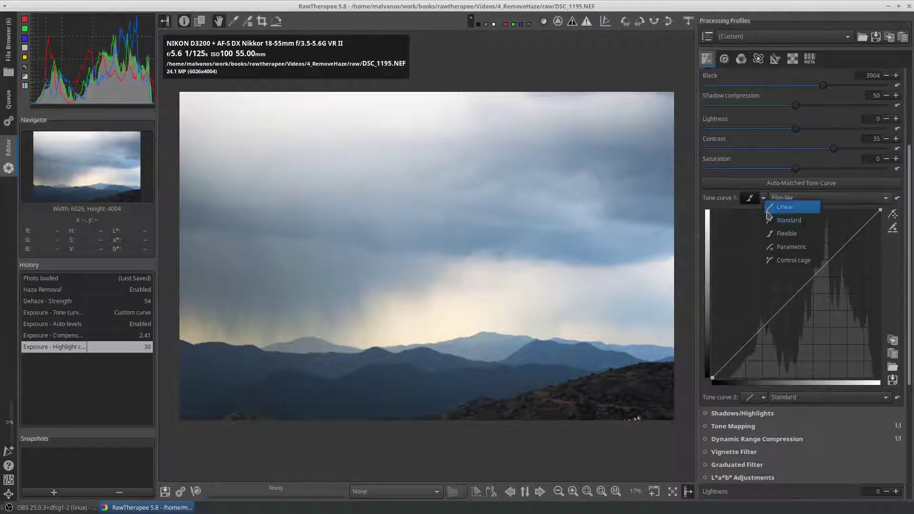
left_click(783, 247)
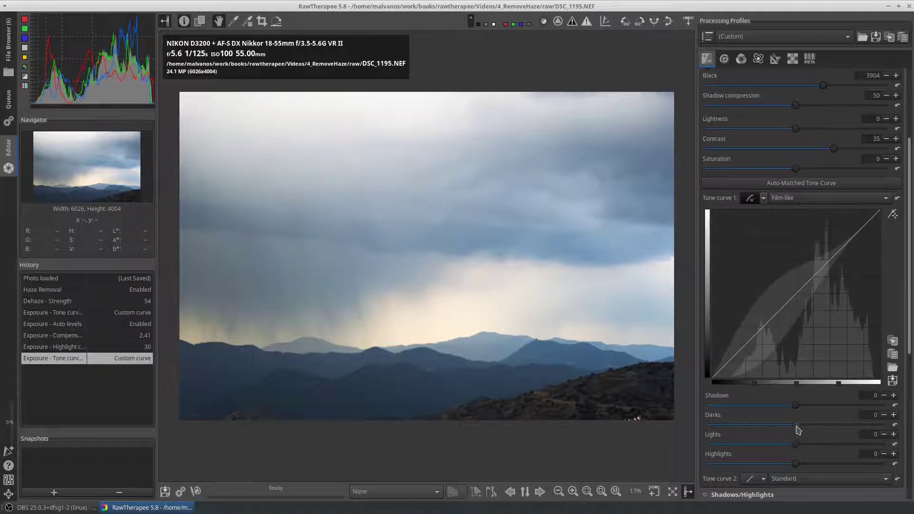
left_click_drag(798, 430, 808, 430)
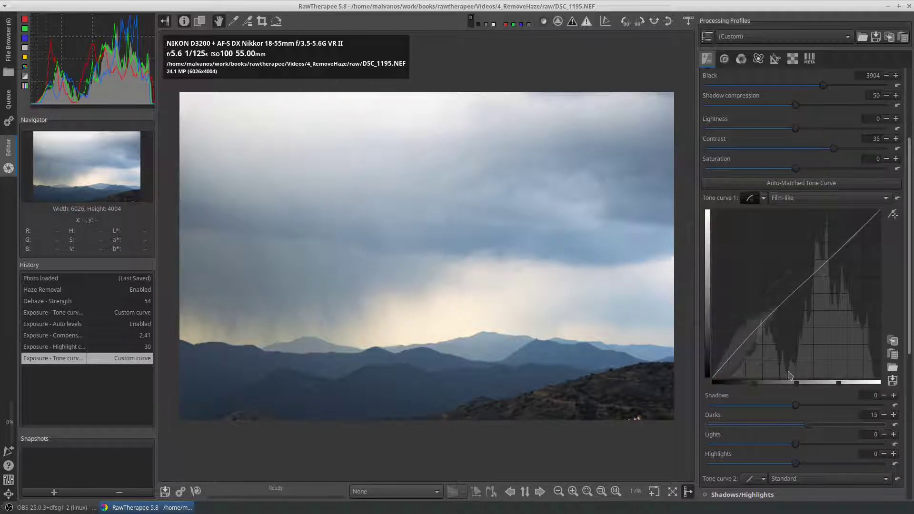
Step: Enable RGB Curves with a parametric blue curve at Darks -13 and Lights -8
left_click(738, 66)
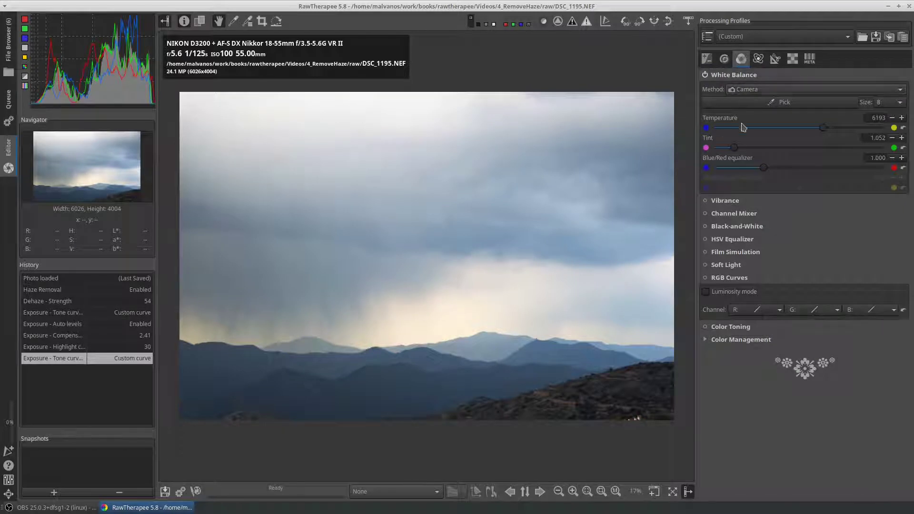
left_click(706, 278)
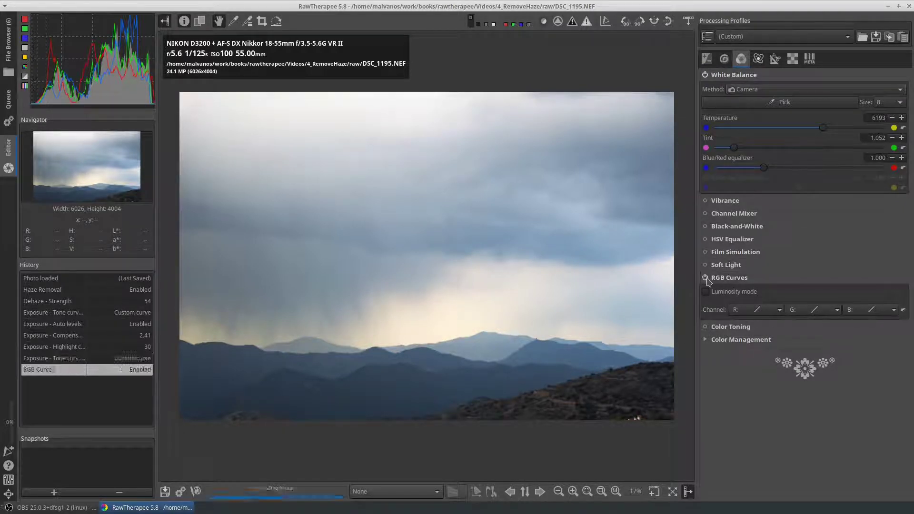
left_click(892, 310)
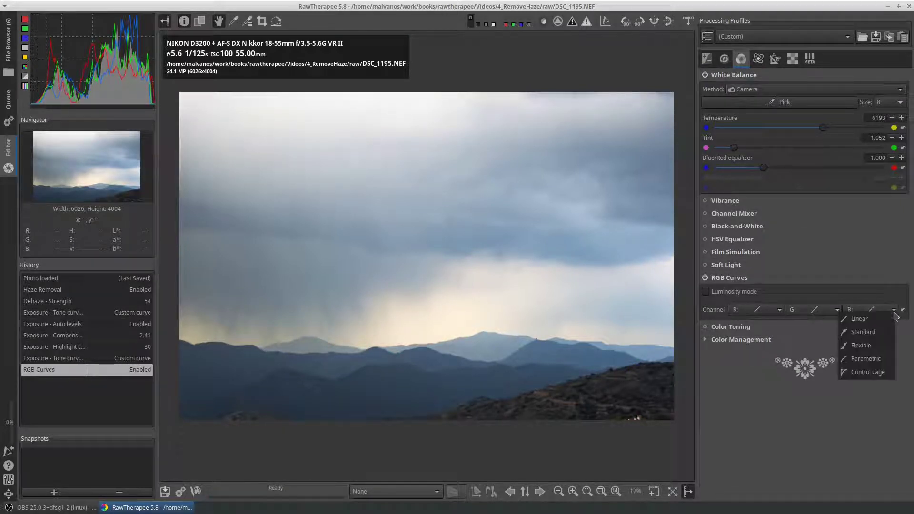
left_click(889, 360)
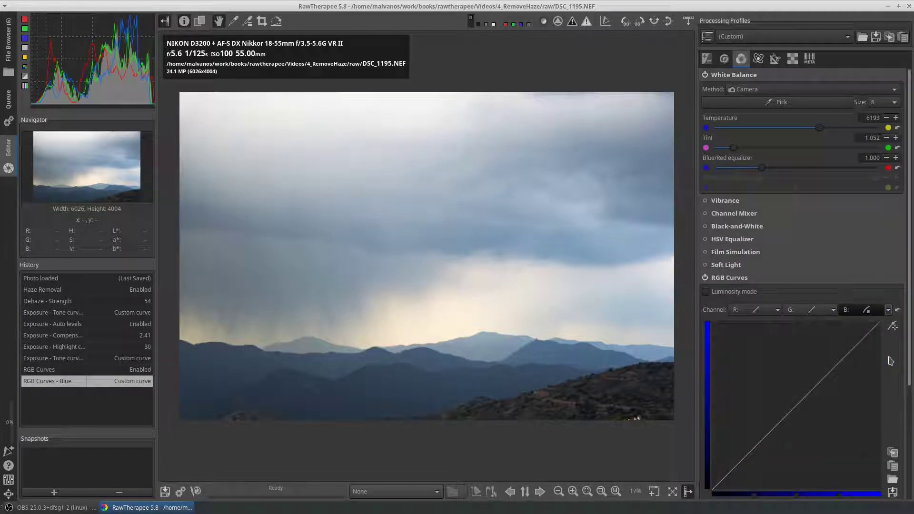
scroll(867, 361, "down", 5)
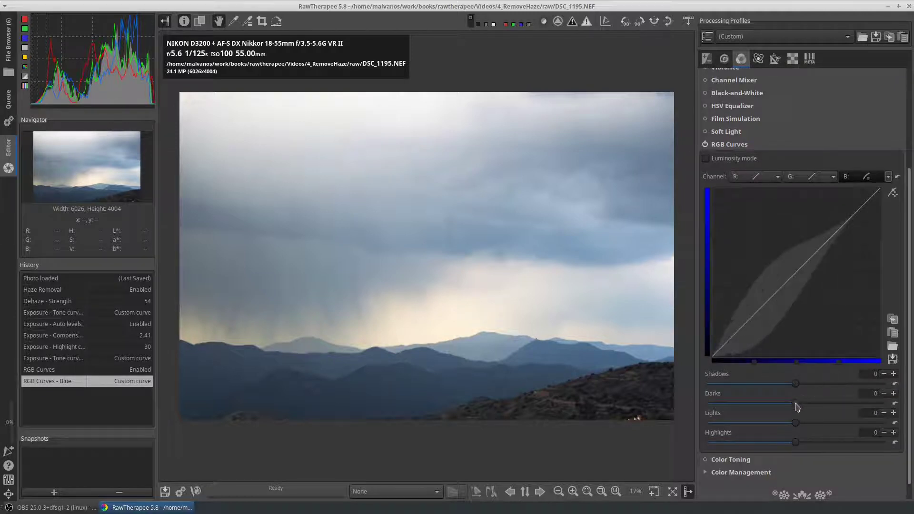
left_click_drag(796, 403, 788, 422)
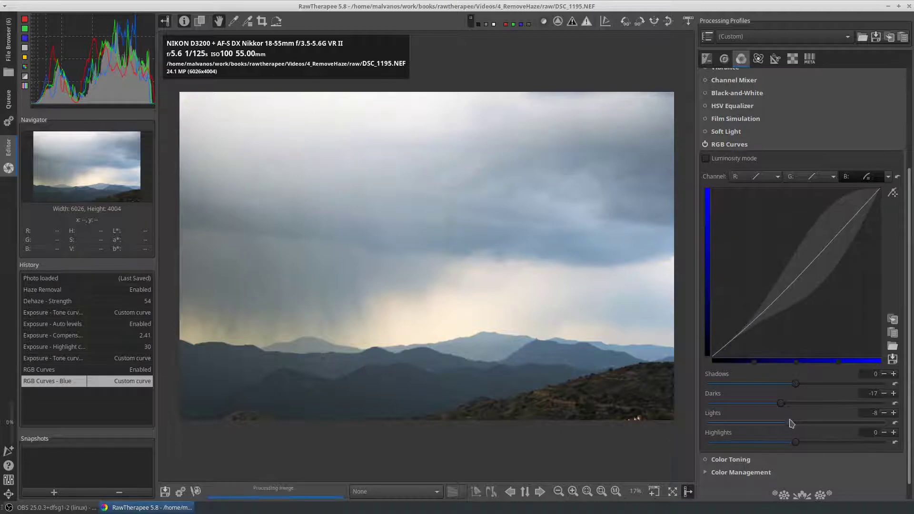
scroll(438, 387, "up", 1)
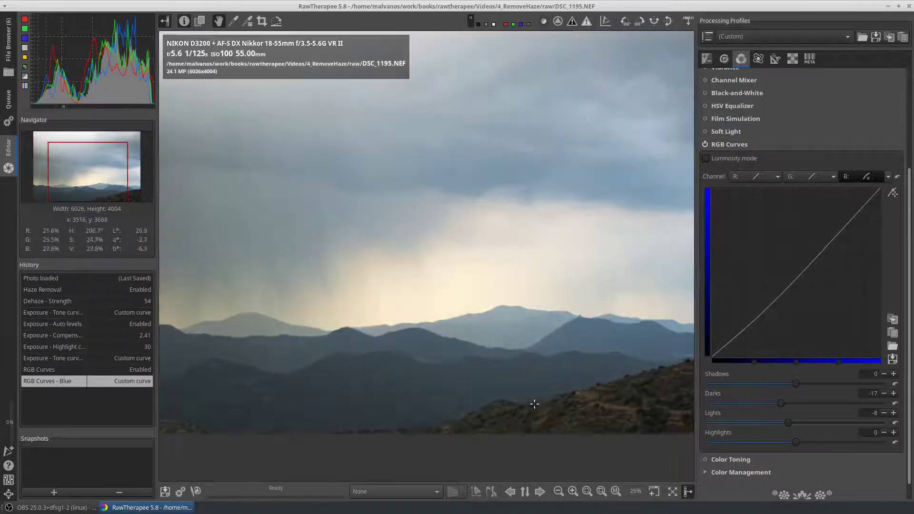
left_click_drag(781, 404, 789, 405)
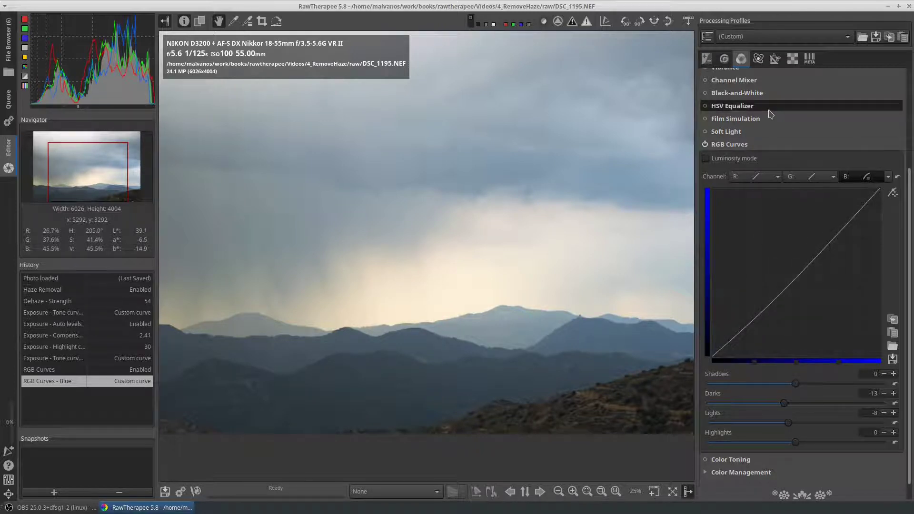
Step: Expand the Vibrance settings, then return to the Exposure tools
scroll(770, 113, "up", 4)
scroll(756, 185, "up", 2)
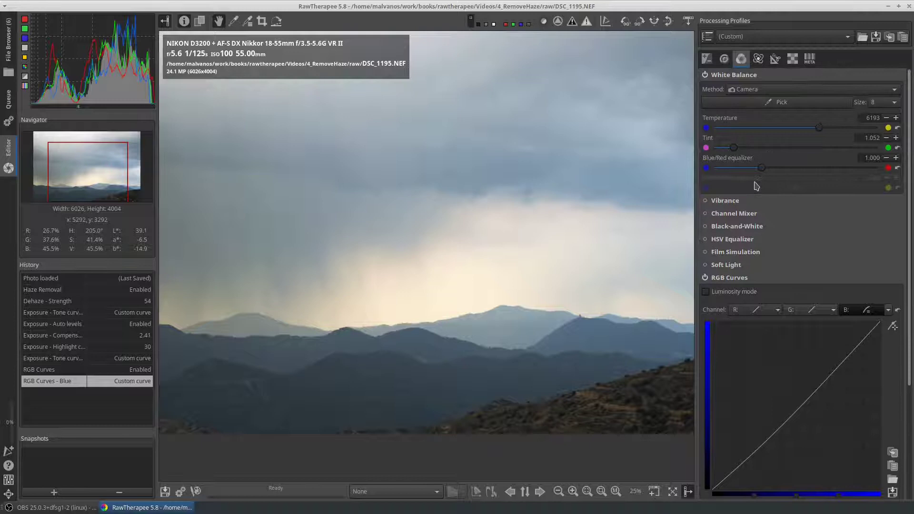
left_click(754, 205)
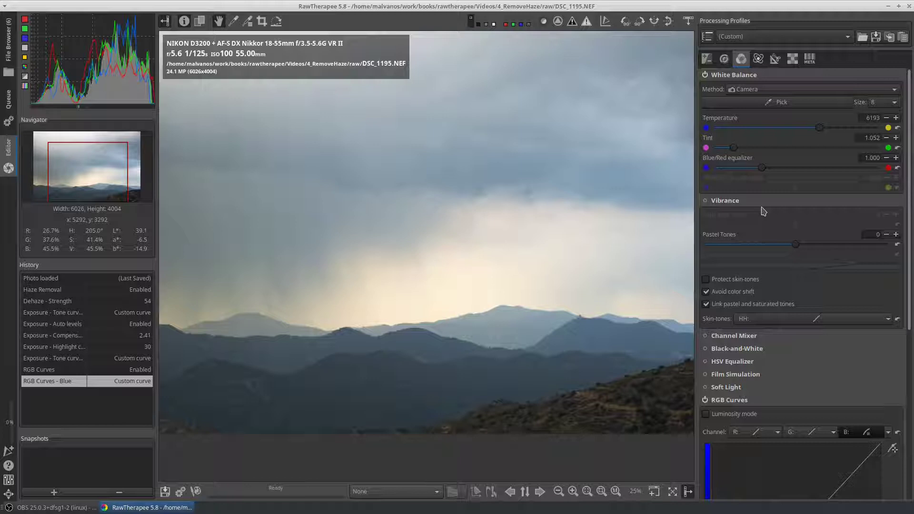
left_click(709, 59)
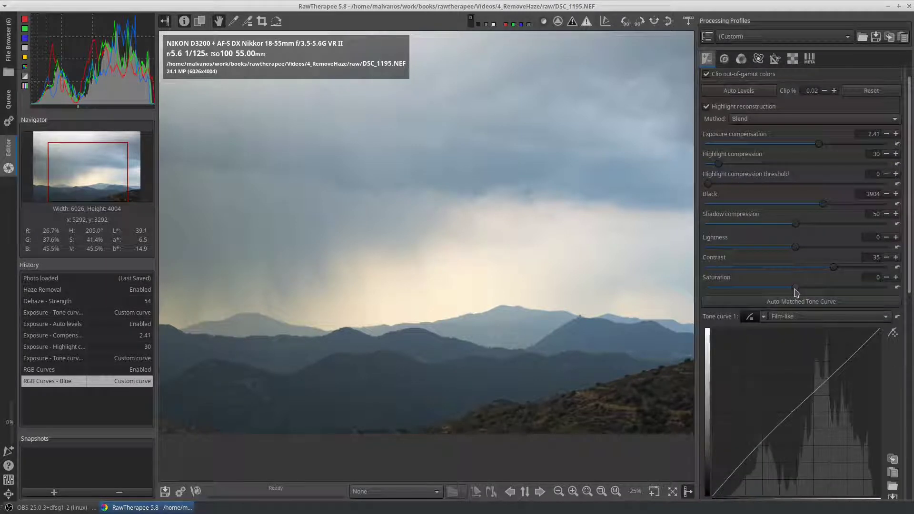
Step: Lower saturation to -12 and set exposure compensation to 2.63
left_click_drag(796, 288, 780, 289)
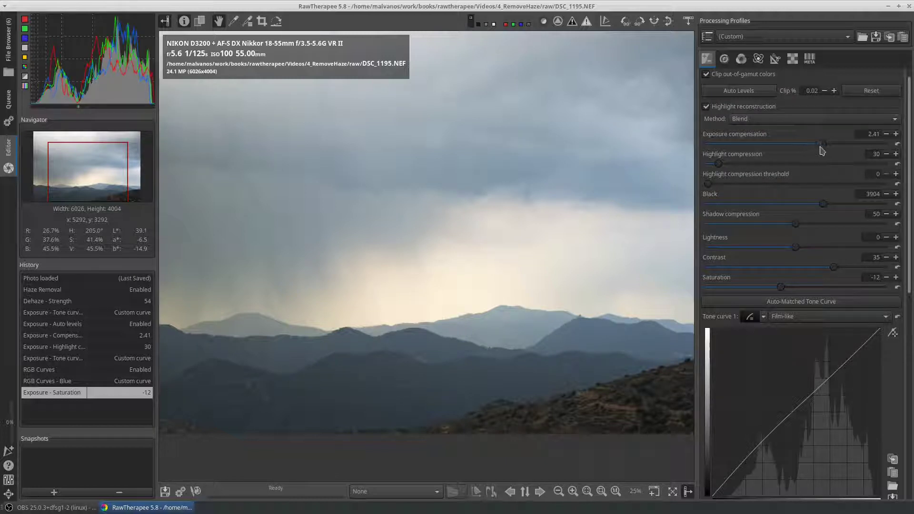
left_click_drag(822, 150, 826, 151)
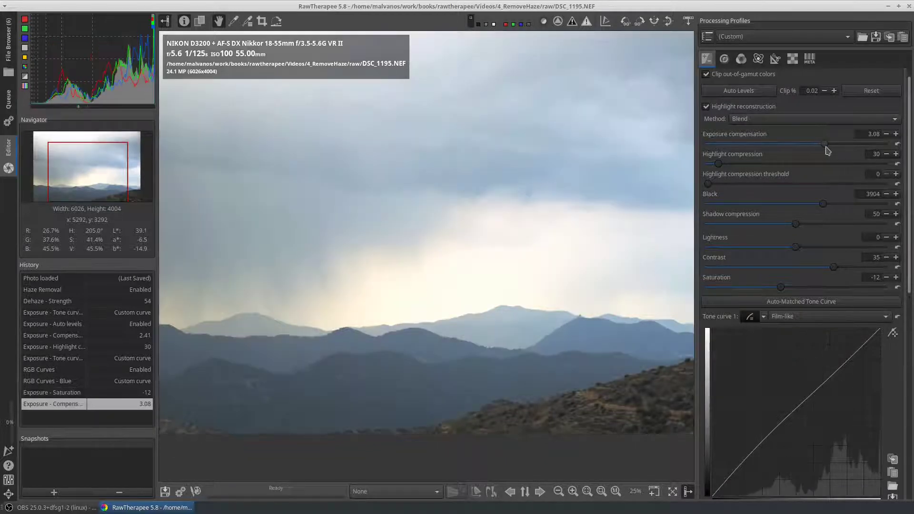
scroll(827, 151, "down", 2)
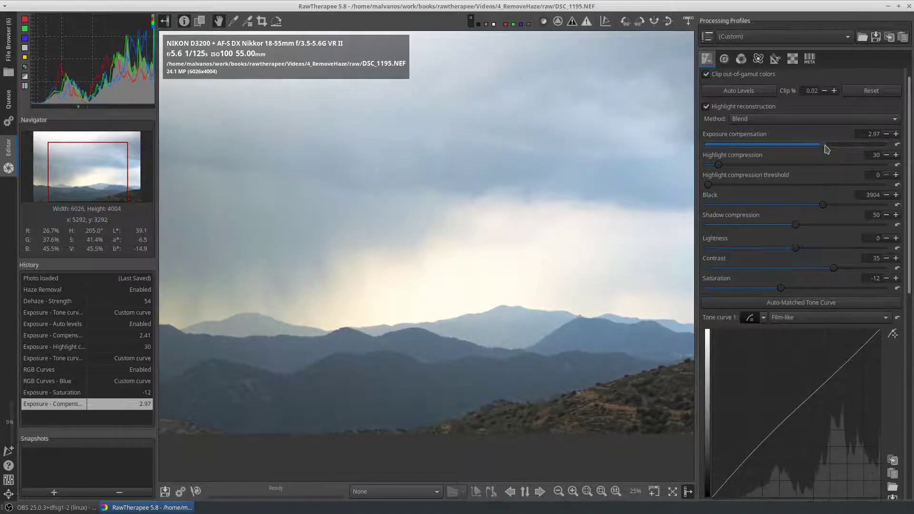
scroll(826, 149, "down", 2)
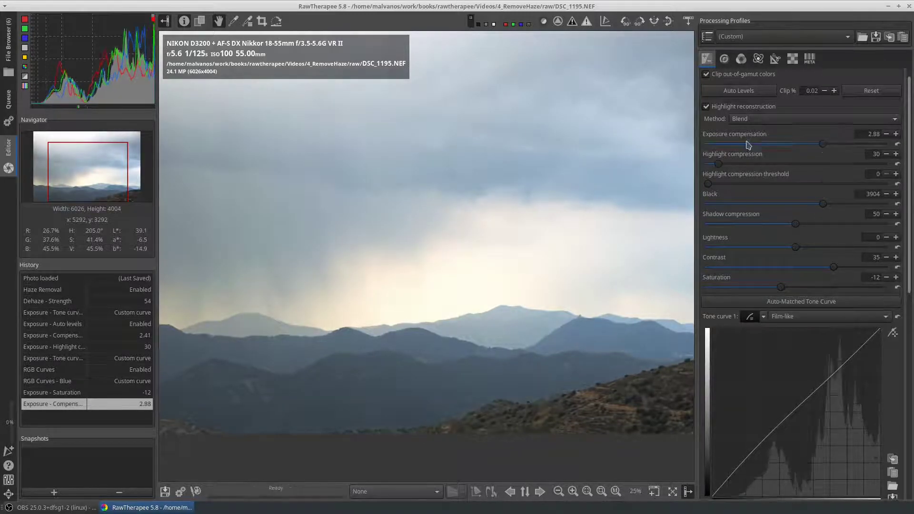
Step: Raise highlight compression to 38 while checking the clipped-highlight warning
left_click(587, 21)
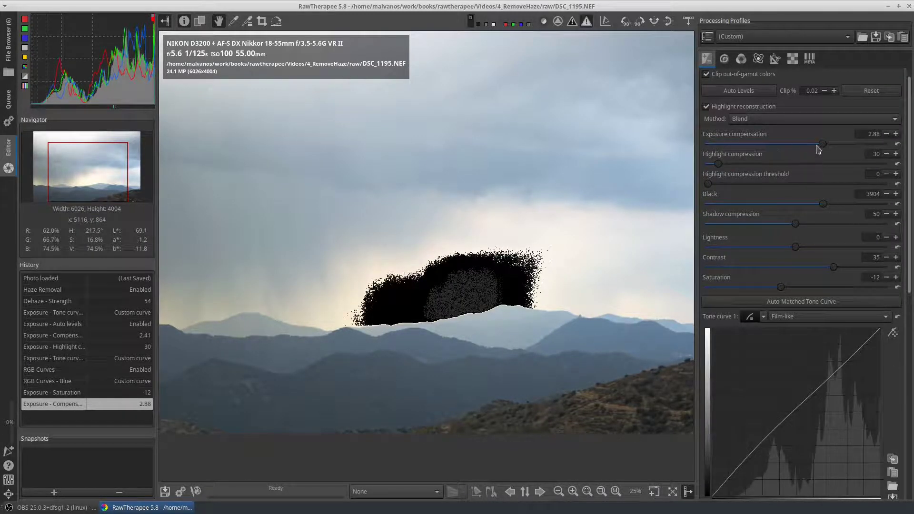
scroll(823, 147, "down", 5)
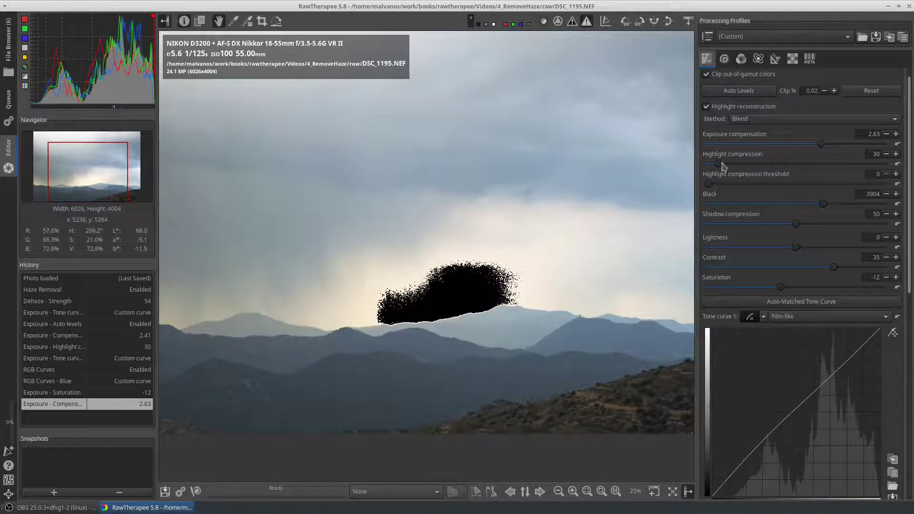
left_click_drag(717, 163, 723, 163)
scroll(725, 167, "down", 6)
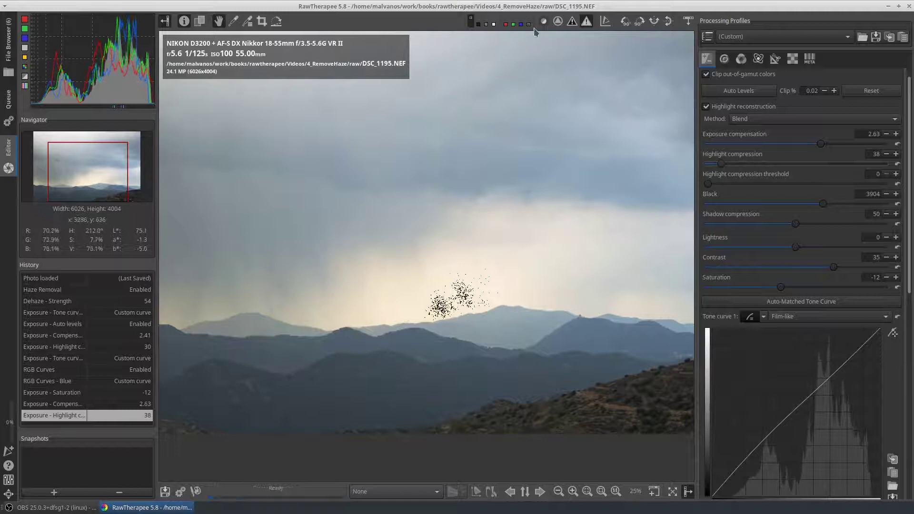
left_click(587, 24)
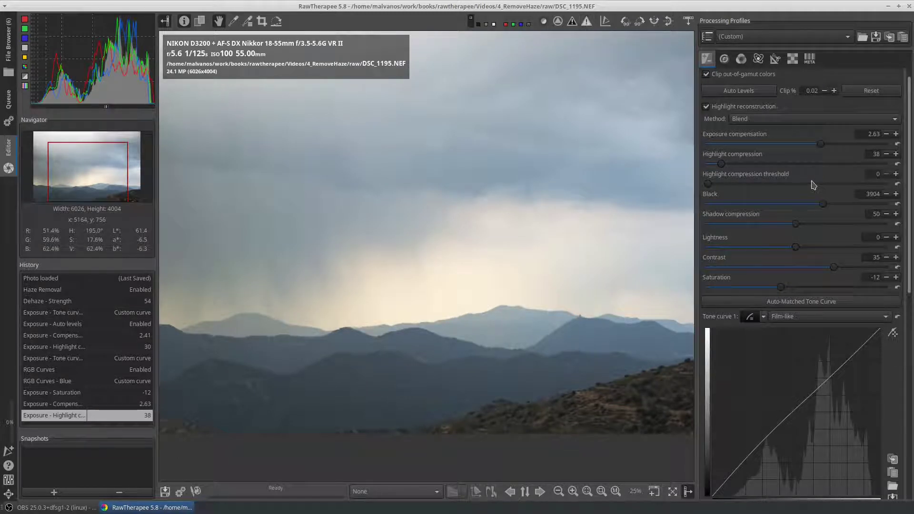
Step: Zoom in and enable Noise Reduction on the Detail tab
scroll(542, 354, "up", 4)
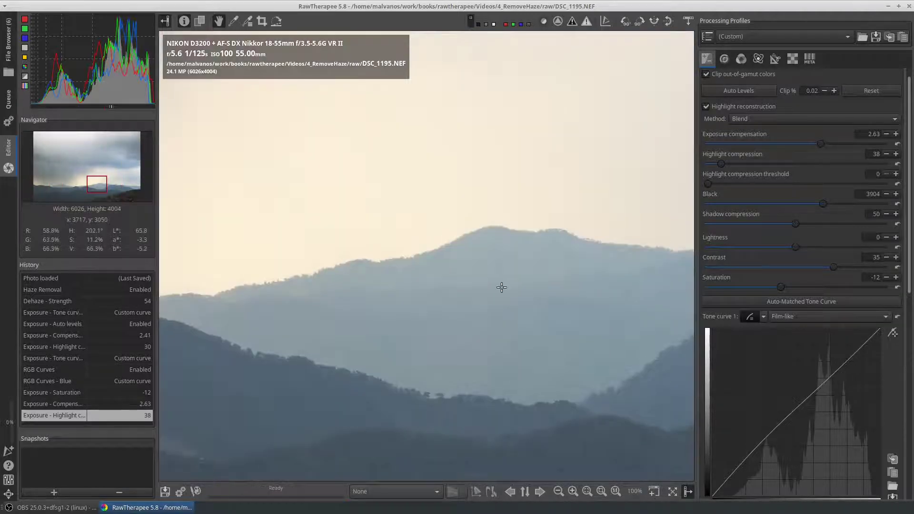
scroll(497, 287, "up", 1)
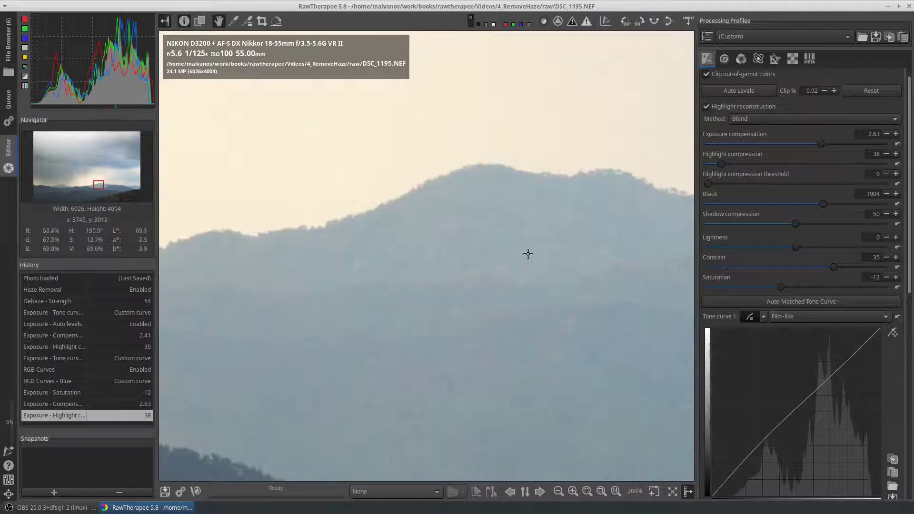
left_click(723, 59)
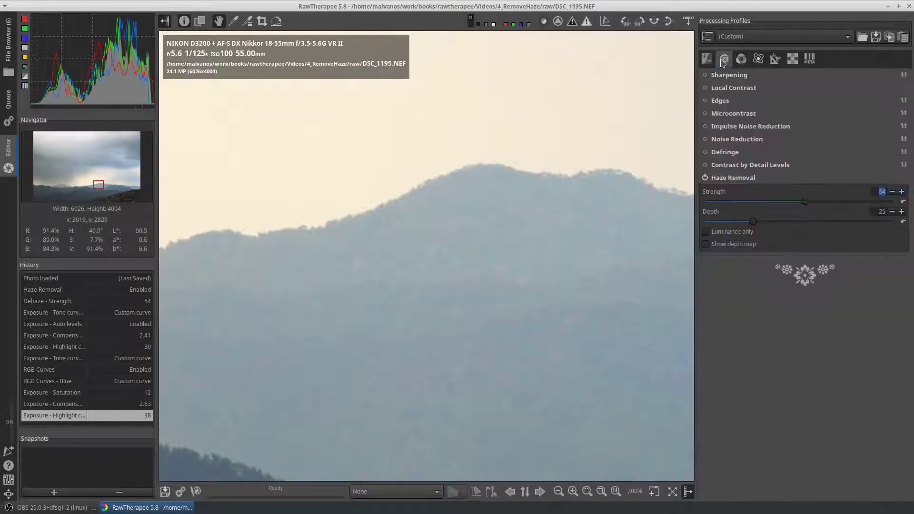
left_click(735, 139)
left_click(705, 139)
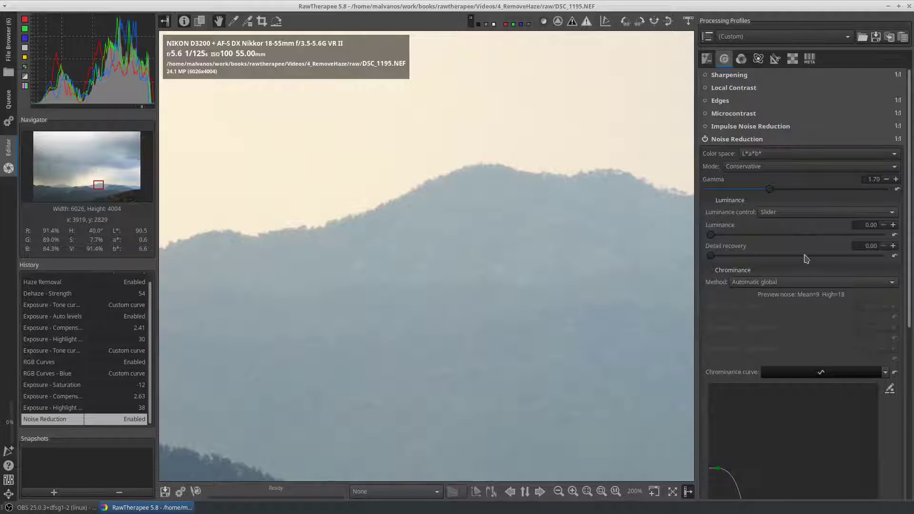
Step: Apply automatic Distortion Correction from the Transform tab
left_click(779, 63)
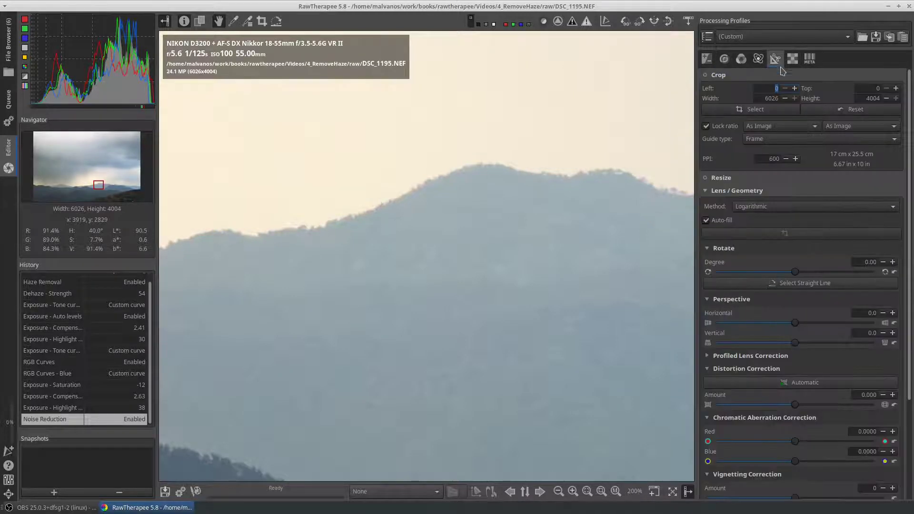
scroll(795, 206, "down", 5)
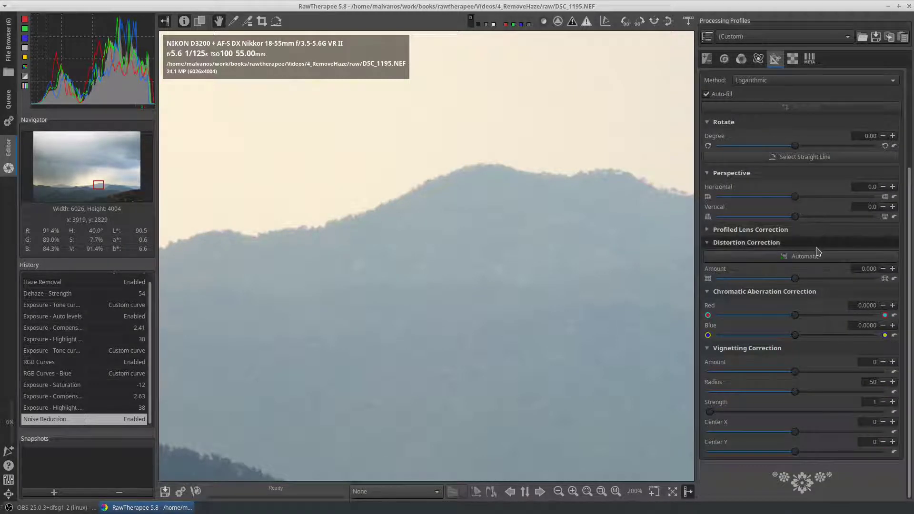
left_click(817, 260)
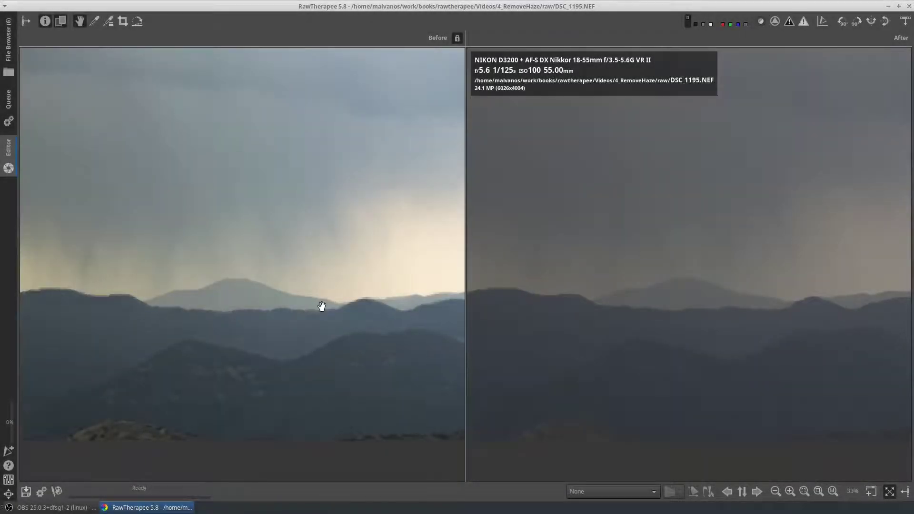
Step: Pan and zoom the before/after preview to inspect the foreground hill and sky
left_click_drag(322, 306, 331, 371)
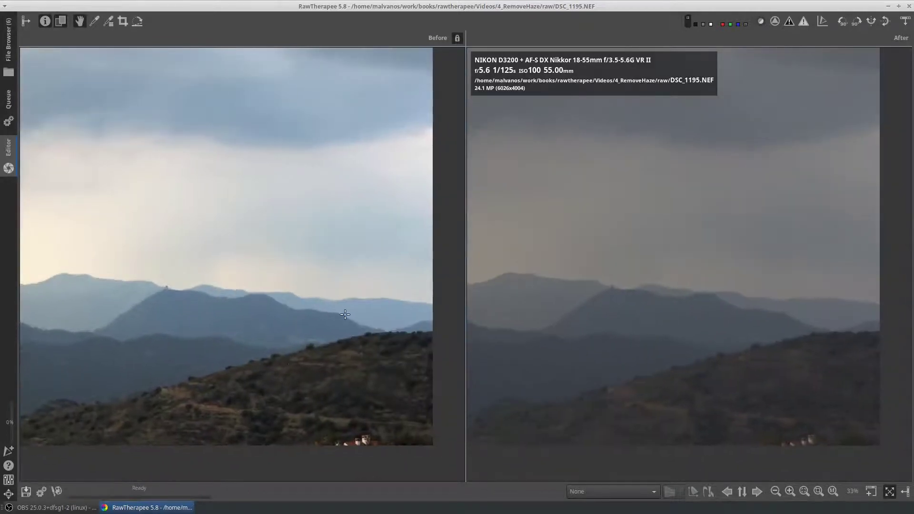
scroll(341, 333, "up", 3)
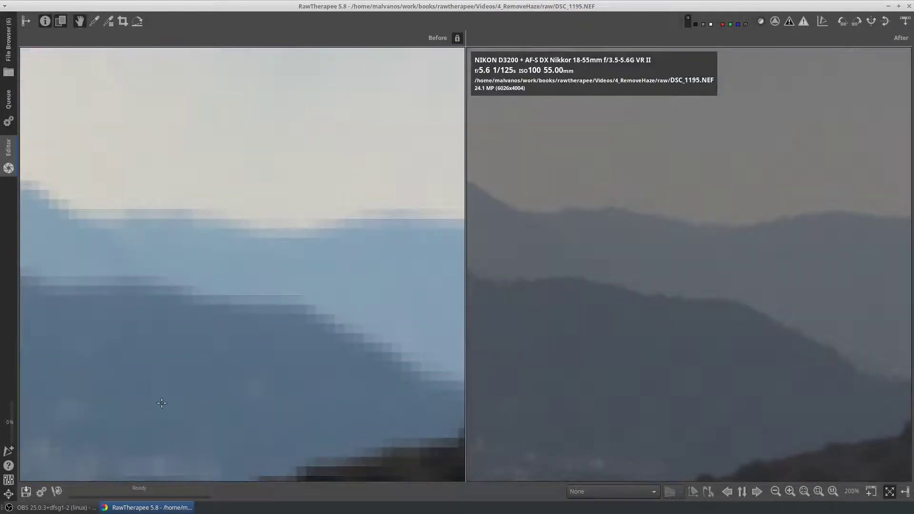
left_click_drag(161, 403, 137, 350)
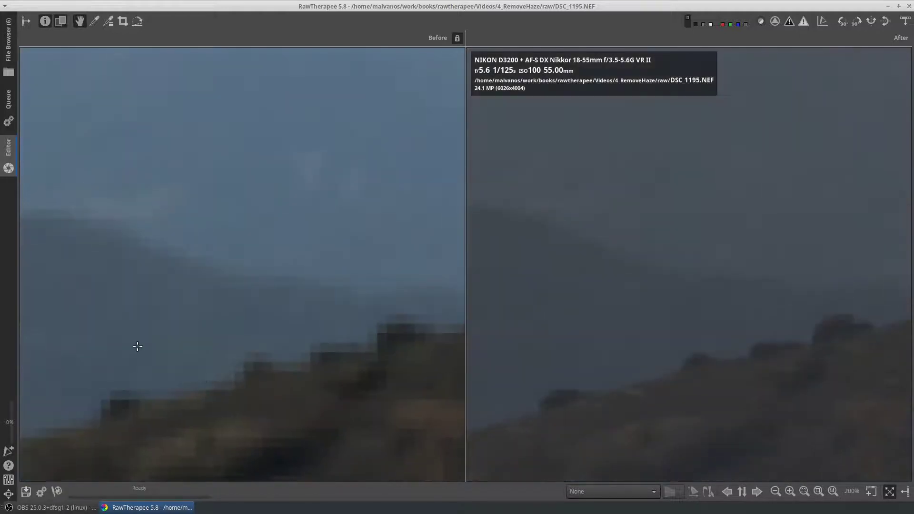
left_click_drag(121, 306, 149, 312)
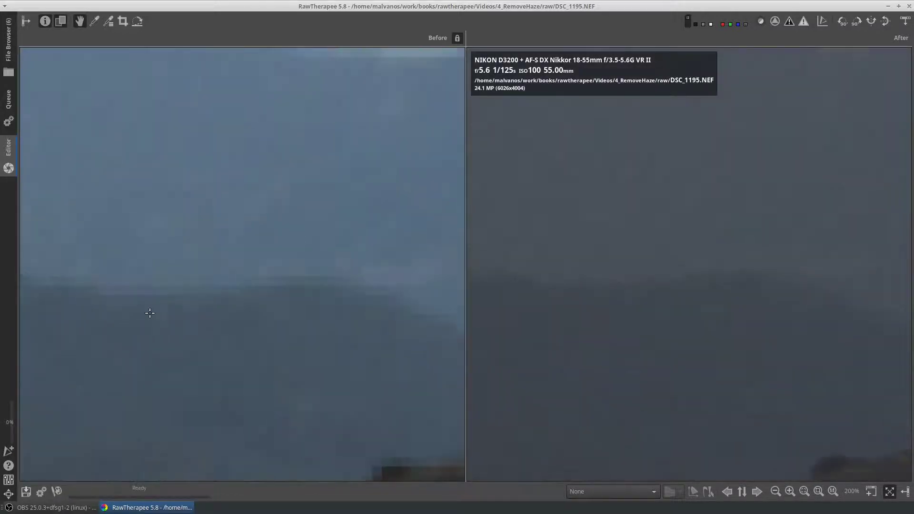
scroll(150, 312, "down", 2)
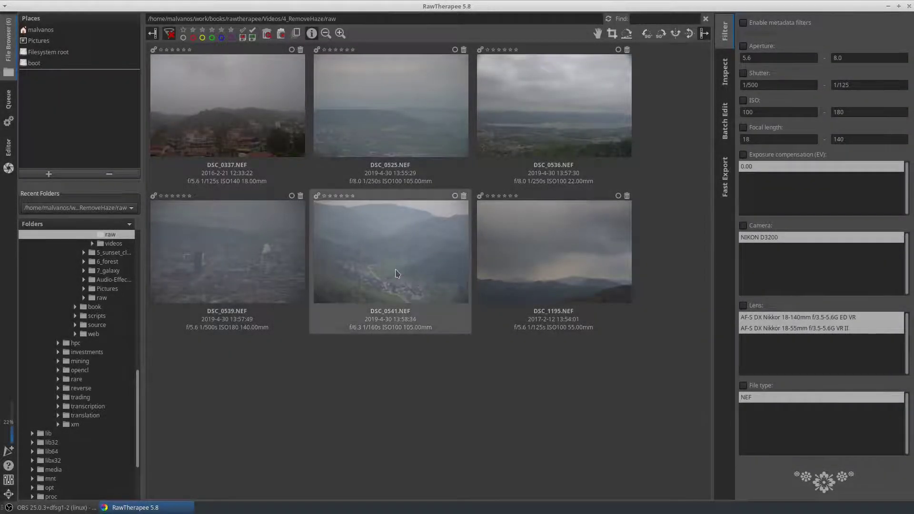
Step: Open the DSC_0541.NEF valley photo in the editor
double_click(397, 274)
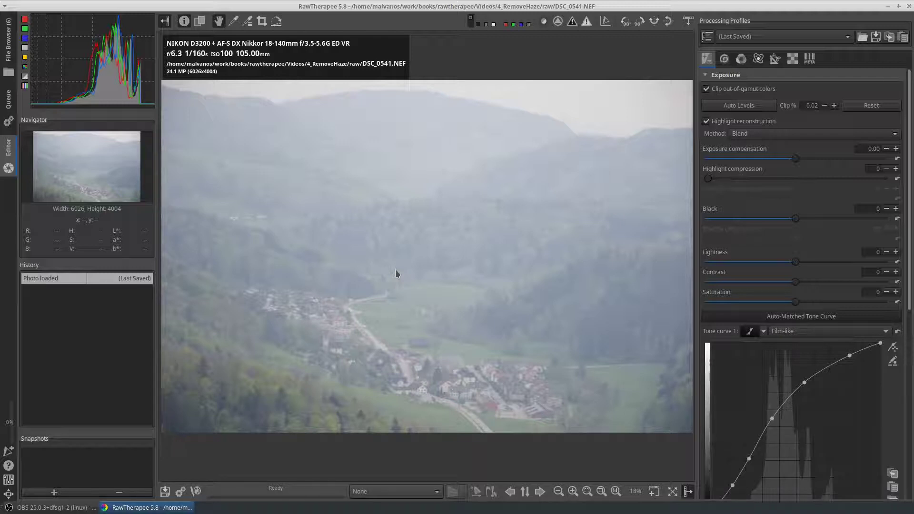
Step: Enable Haze Removal on DSC_0541.NEF at Strength 73 and Depth 38
left_click(724, 59)
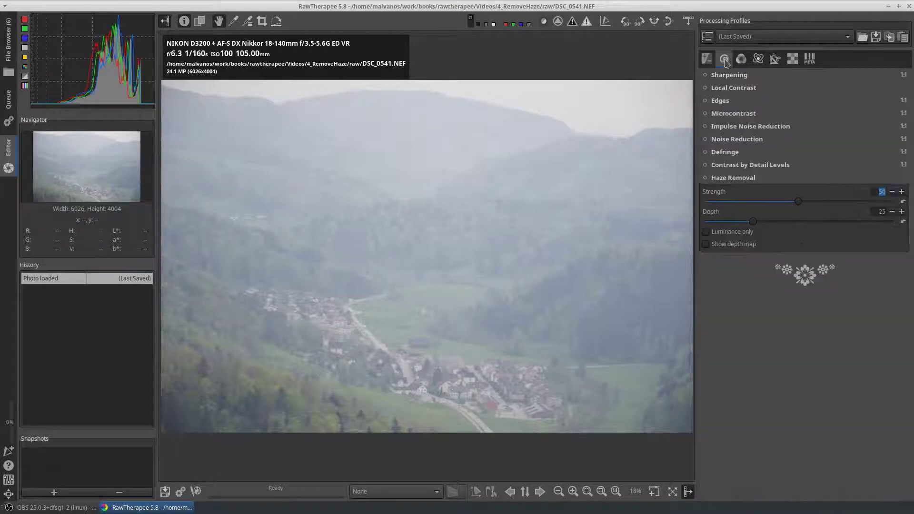
left_click(705, 178)
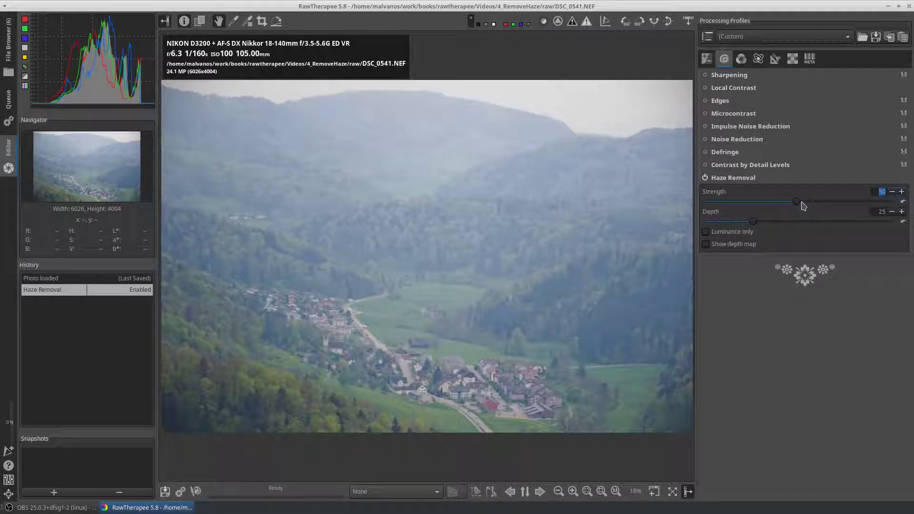
left_click_drag(803, 205, 831, 206)
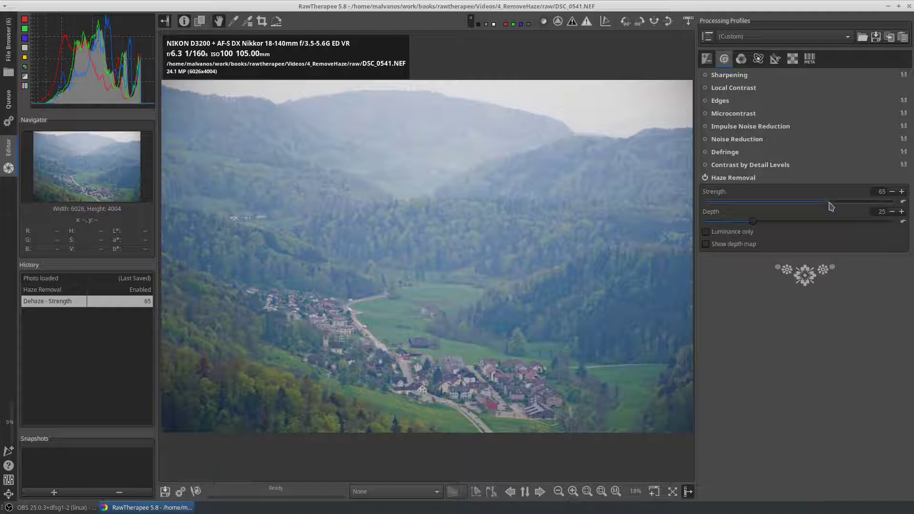
left_click_drag(830, 206, 845, 205)
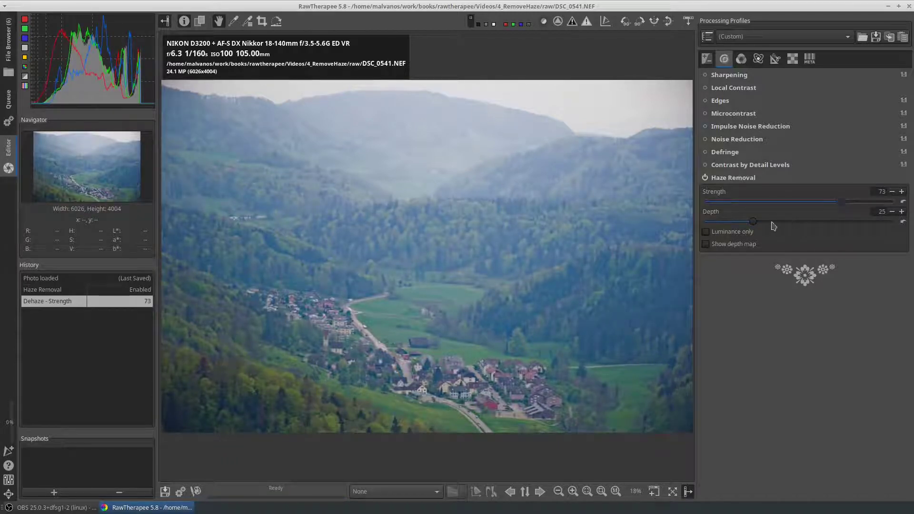
left_click_drag(756, 223, 778, 222)
Step: Push haze removal Strength to 90 and Depth to 68
left_click(858, 202)
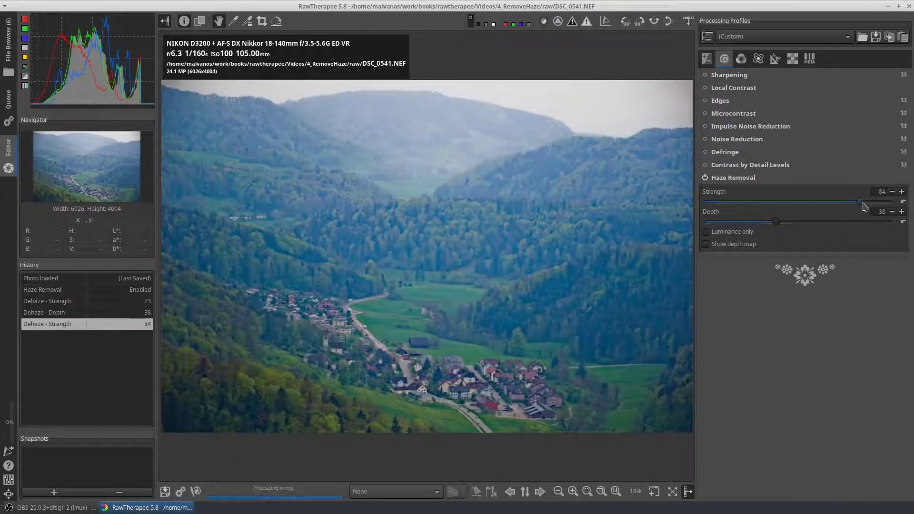
left_click_drag(857, 202, 875, 201)
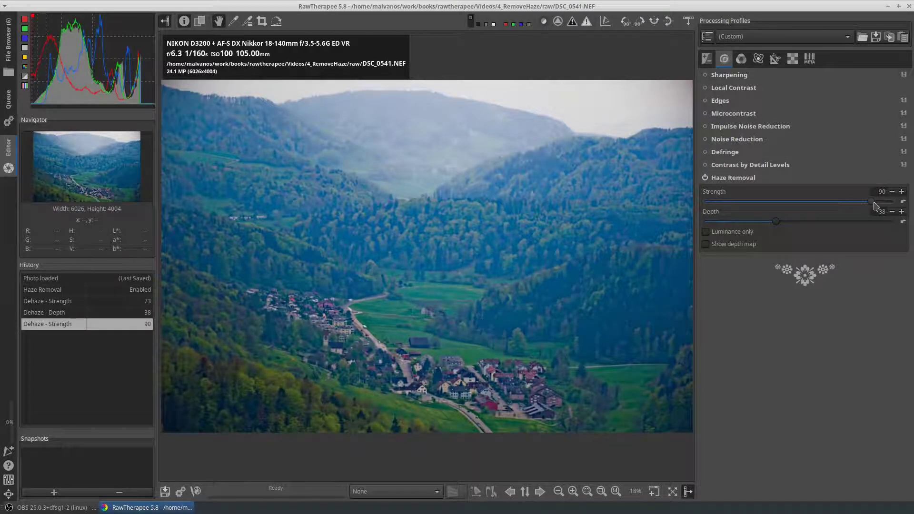
scroll(633, 230, "down", 1)
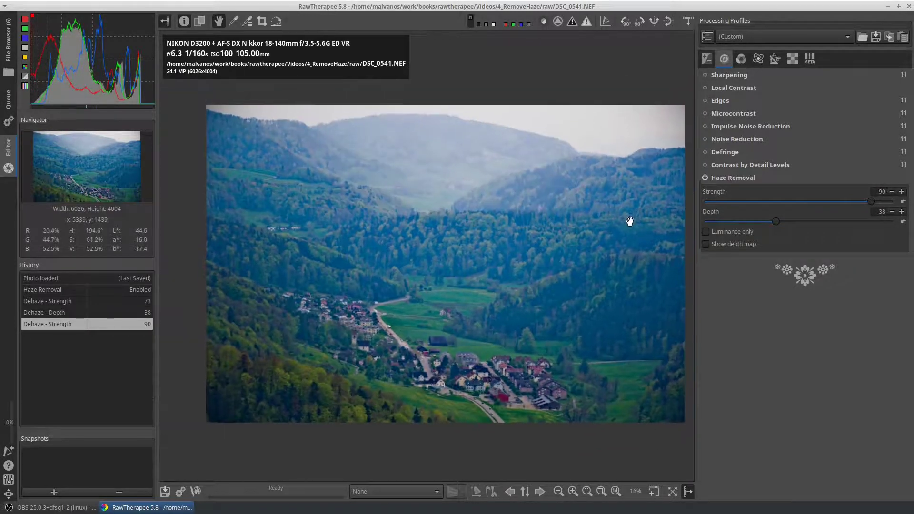
left_click_drag(777, 222, 834, 225)
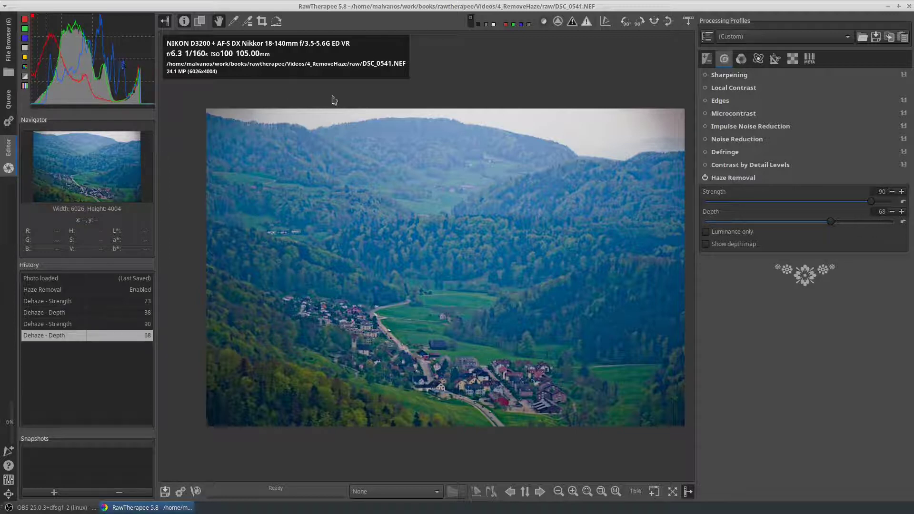
Step: Enable RGB Curves and make blue a parametric curve, pulling blue shadows down to -33 plus darks and lights
left_click(738, 61)
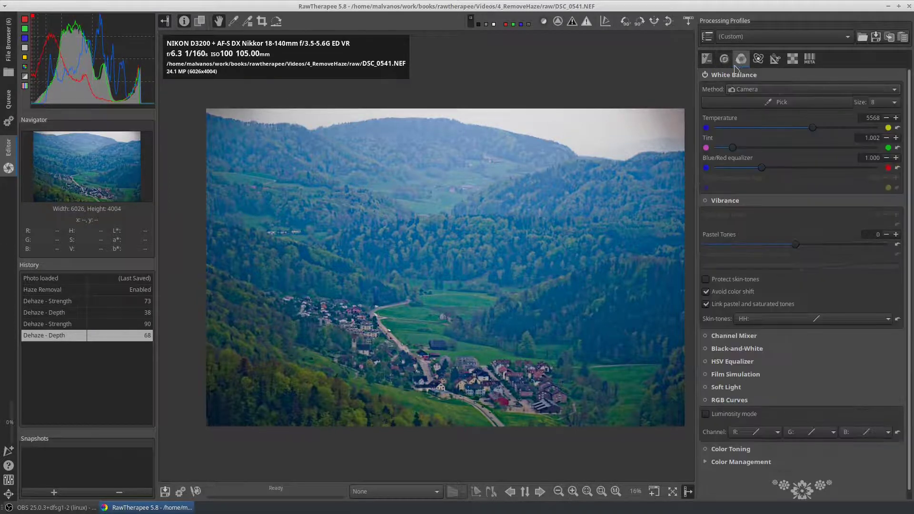
scroll(745, 295, "down", 1)
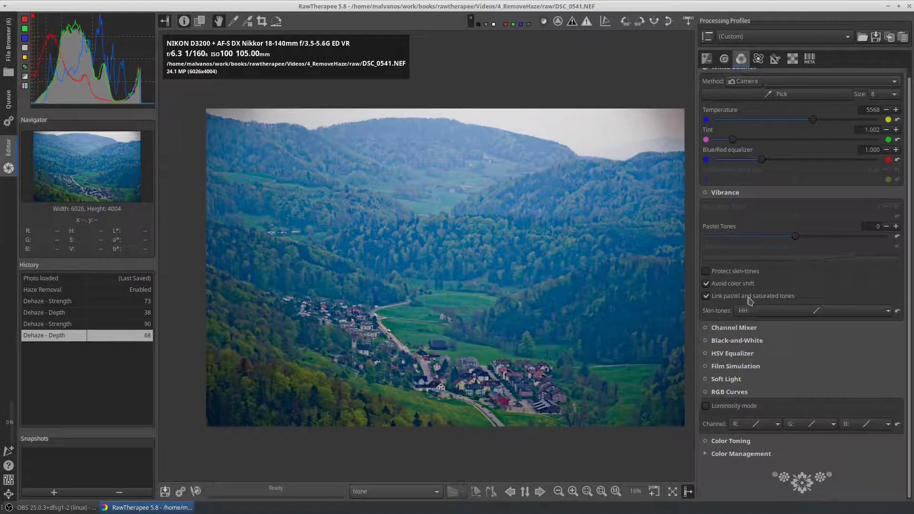
left_click(705, 392)
left_click(866, 423)
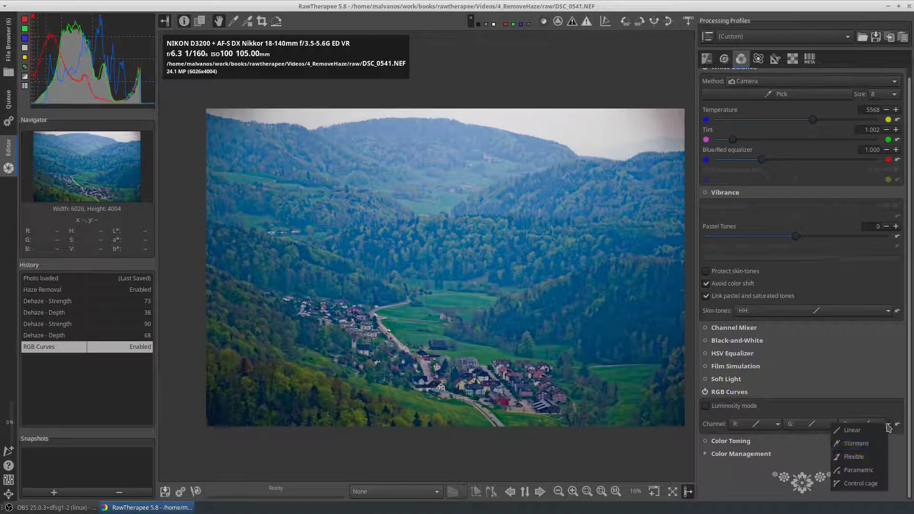
left_click(878, 470)
scroll(792, 393, "down", 10)
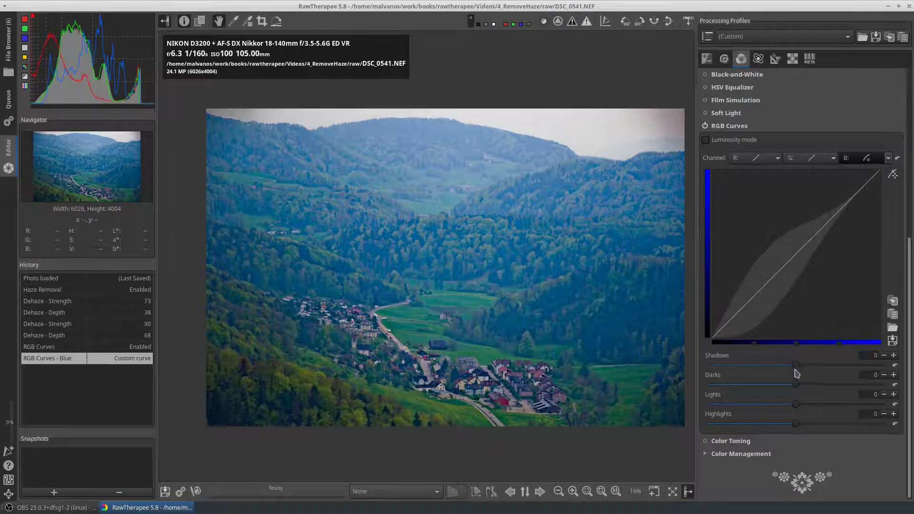
left_click_drag(794, 365, 766, 366)
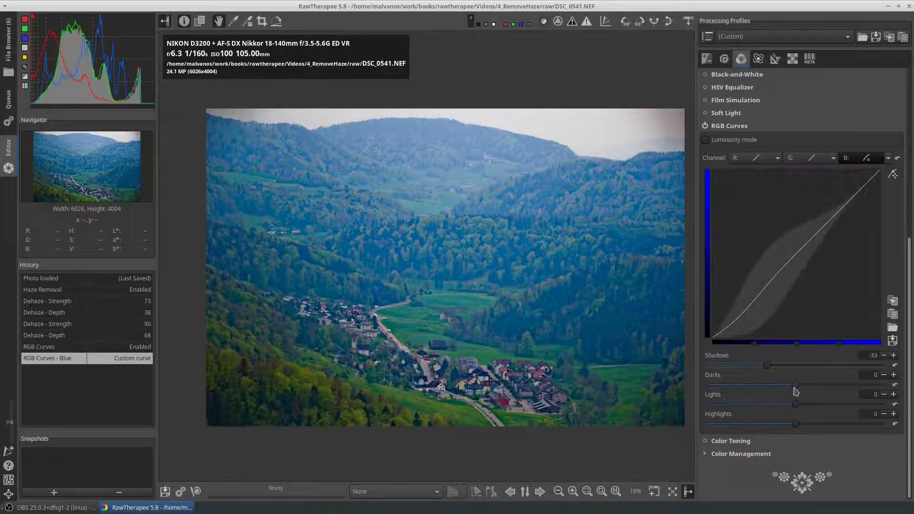
left_click_drag(794, 388, 772, 389)
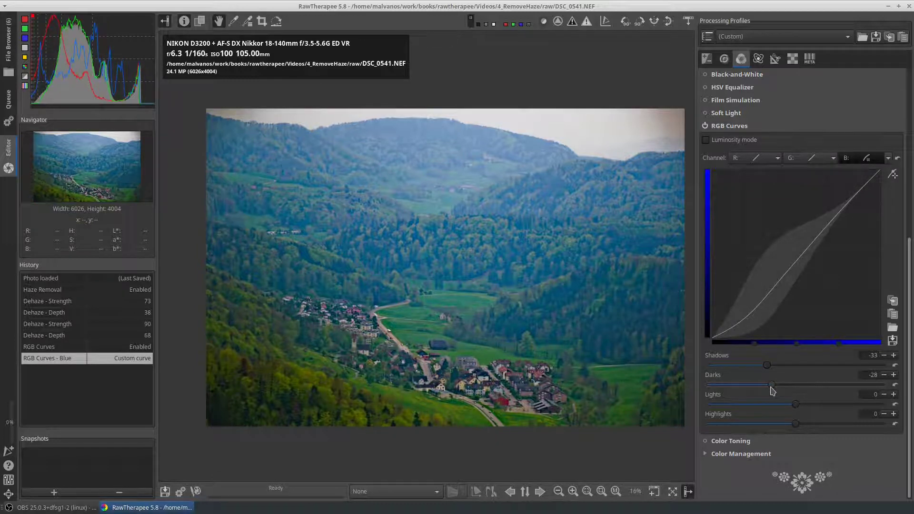
left_click_drag(795, 404, 784, 405)
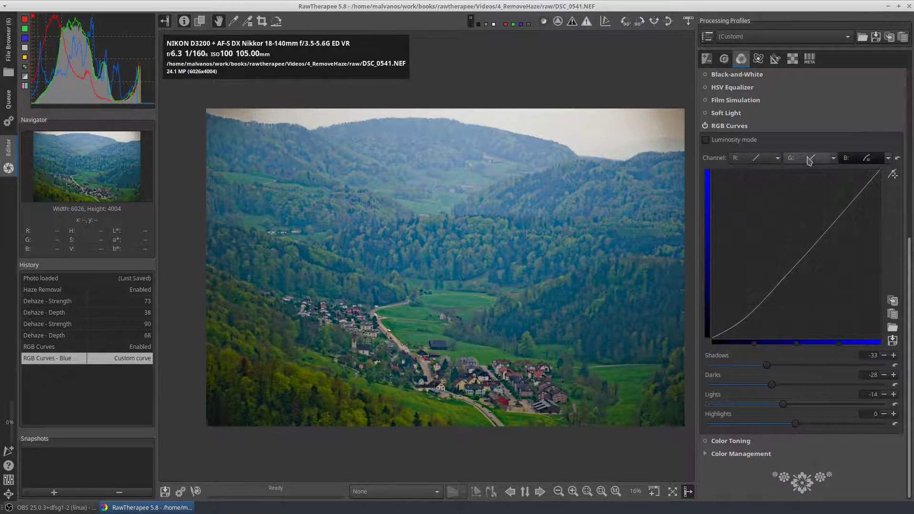
Step: Make green a parametric curve, lowering green shadows to -26 and lights to -12
left_click(832, 158)
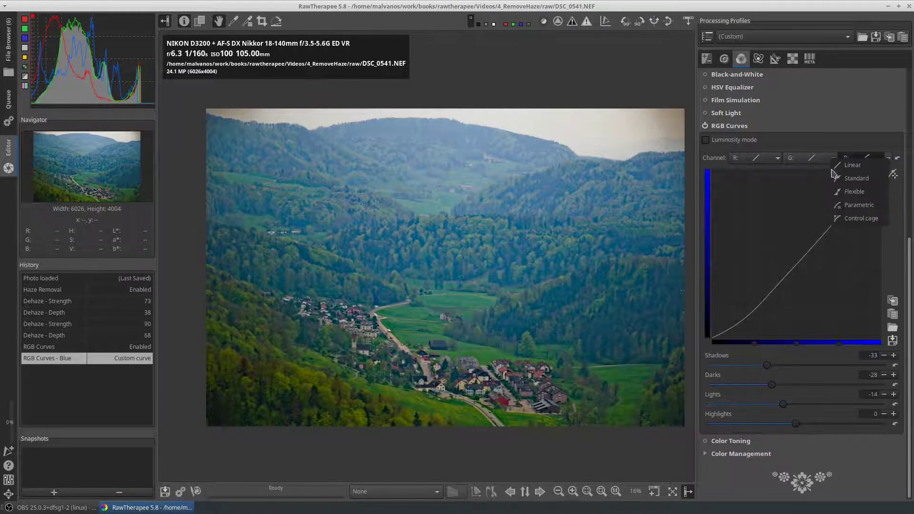
left_click(851, 206)
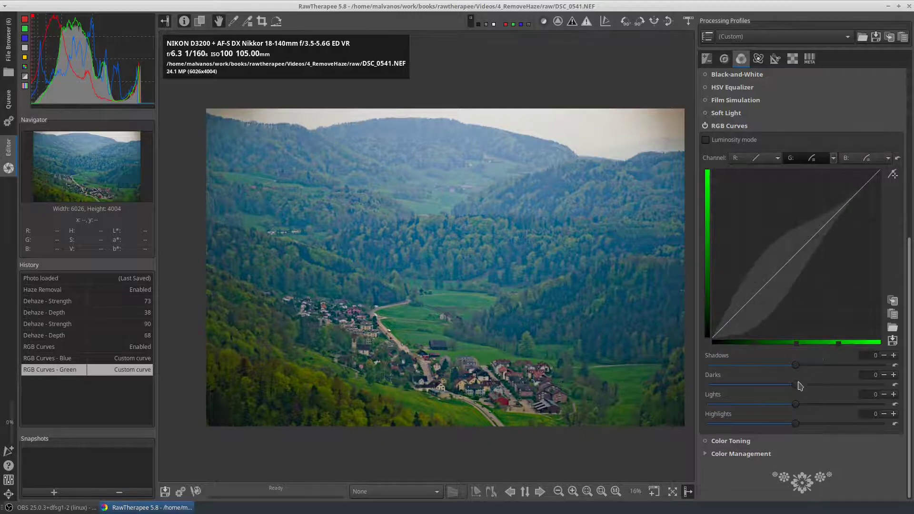
left_click_drag(794, 365, 773, 365)
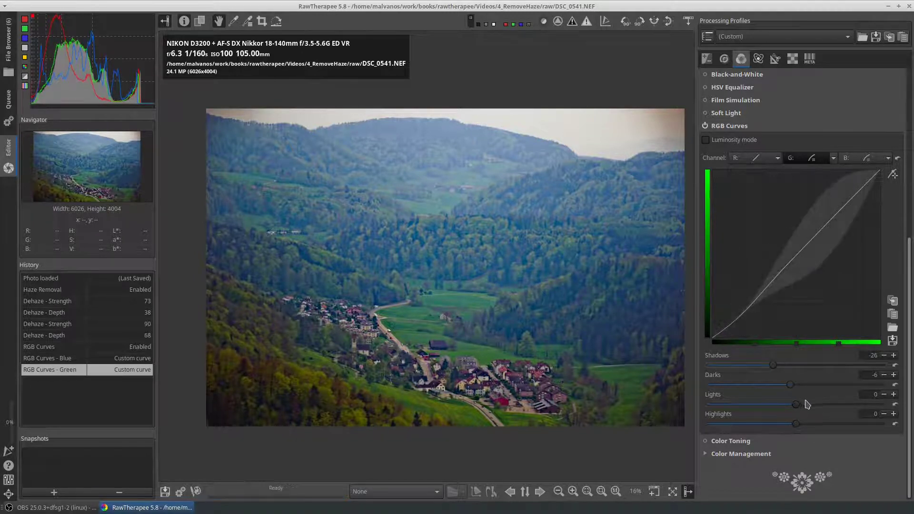
left_click_drag(798, 405, 786, 408)
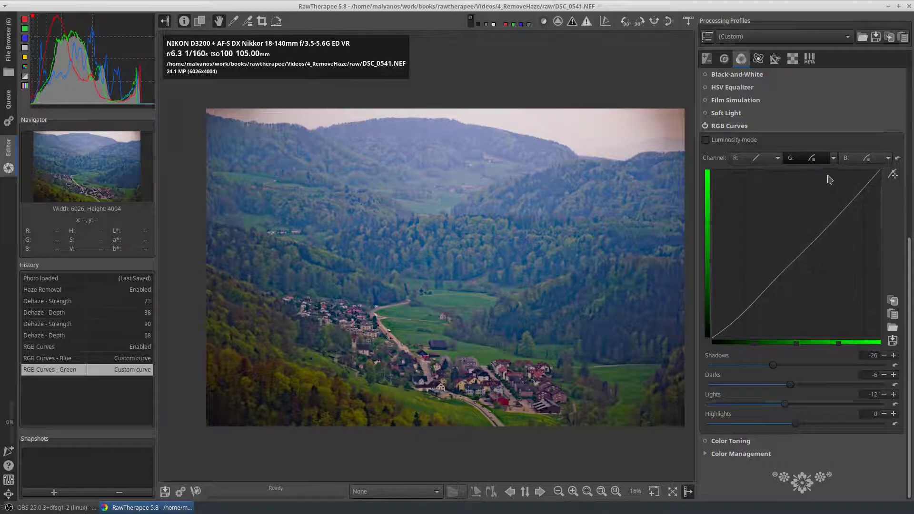
Step: Readjust the blue curve so lights sit at -10 and darks at -38
left_click(887, 159)
left_click(855, 203)
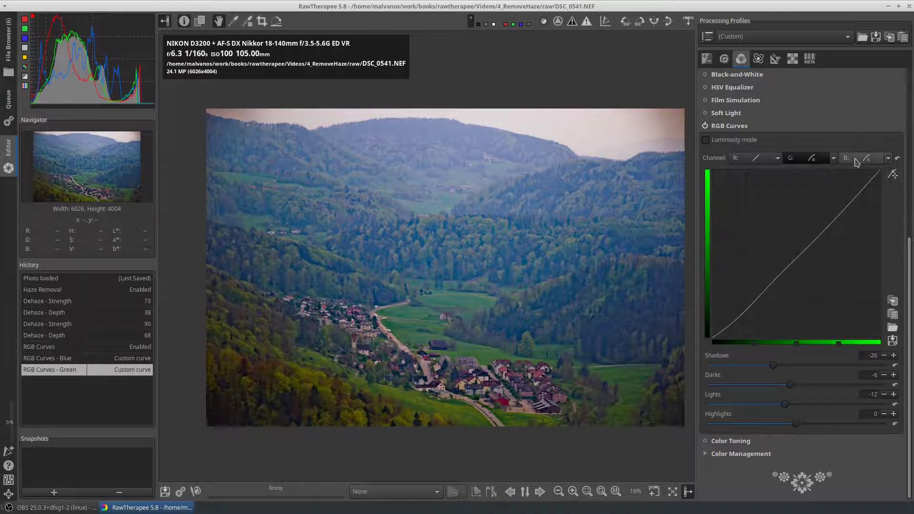
left_click_drag(781, 405, 788, 406)
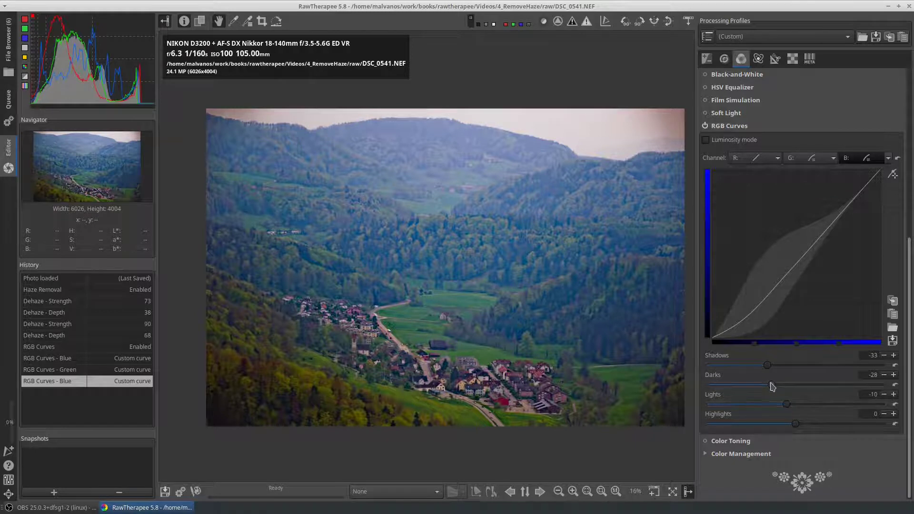
left_click_drag(772, 385, 764, 385)
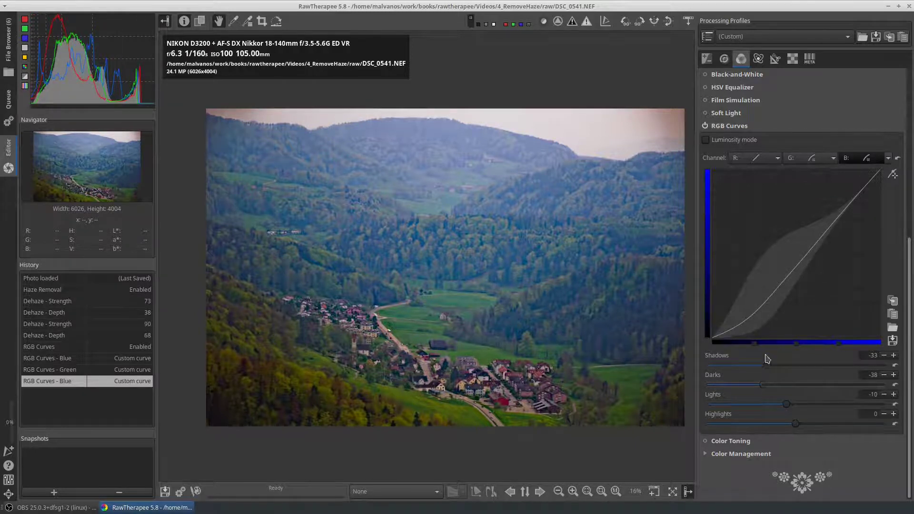
Step: Enable Vibrance with Pastel Tones at -16, then bring up the Exposure tools
scroll(735, 109, "up", 1)
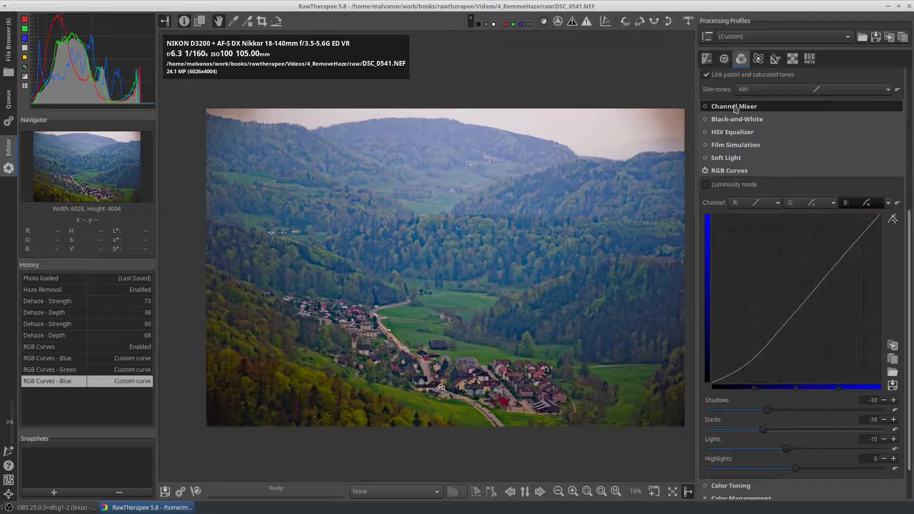
scroll(741, 177, "up", 1)
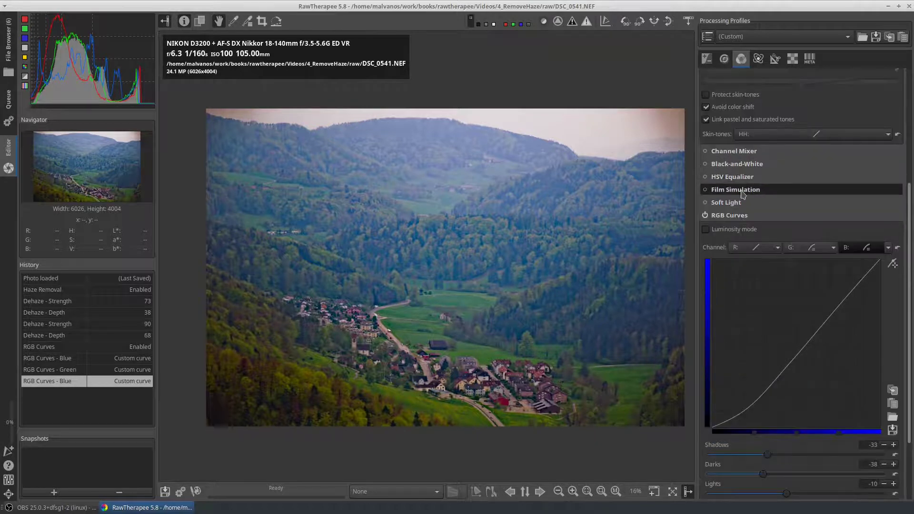
scroll(739, 187, "up", 2)
left_click(705, 105)
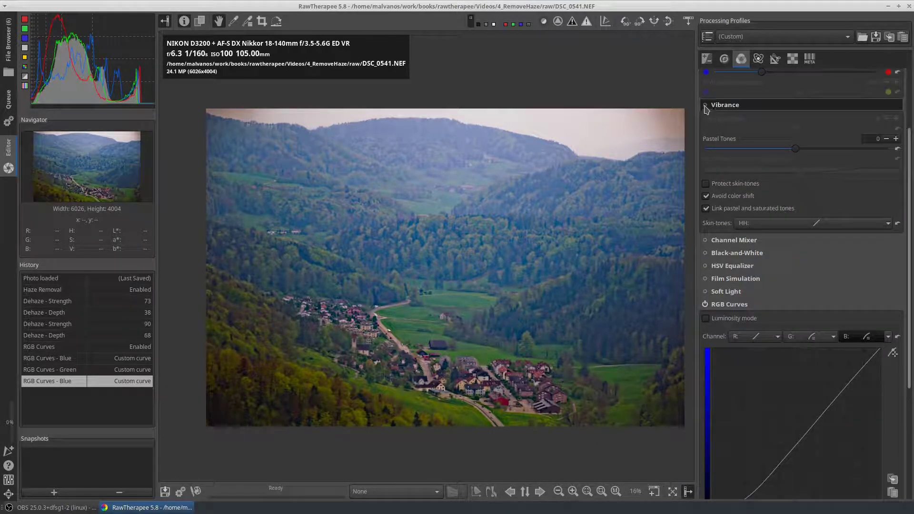
left_click_drag(795, 149, 781, 152)
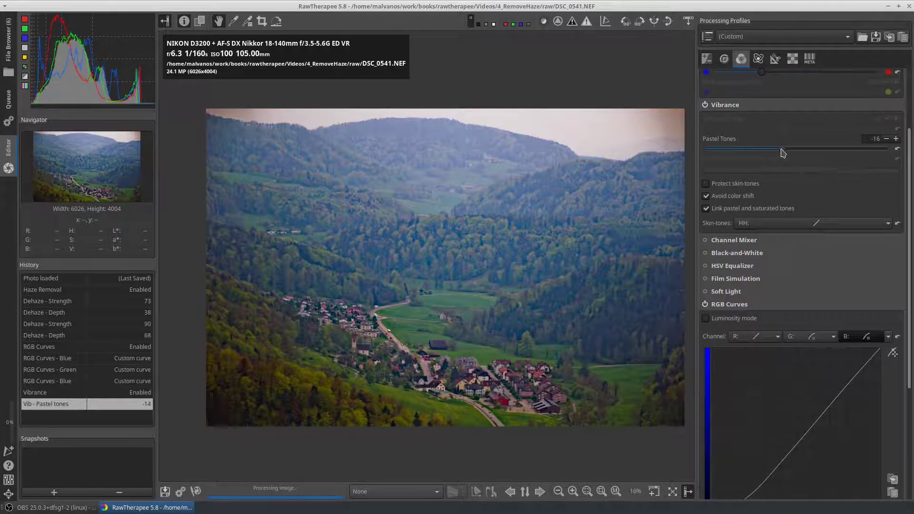
left_click(707, 63)
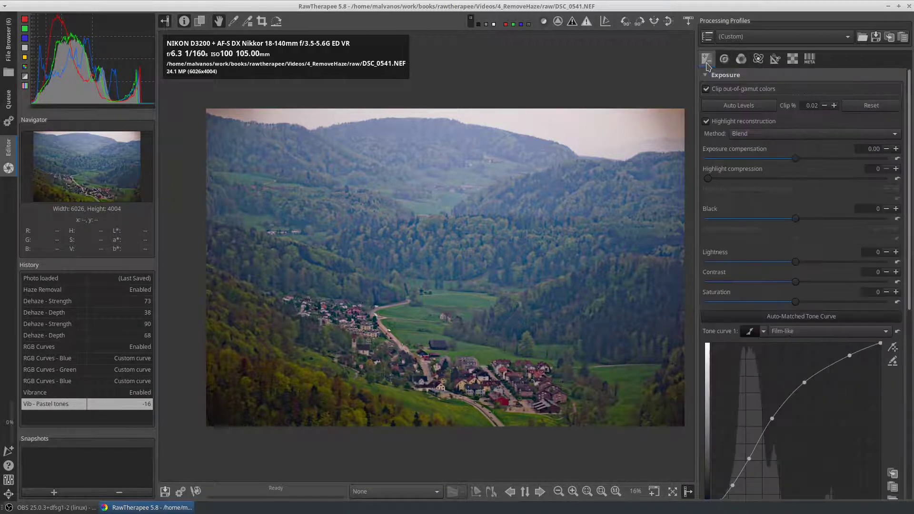
Step: Undo a trial of auto levels, then set exposure compensation 0.41, contrast 5 and saturation -18
left_click(747, 106)
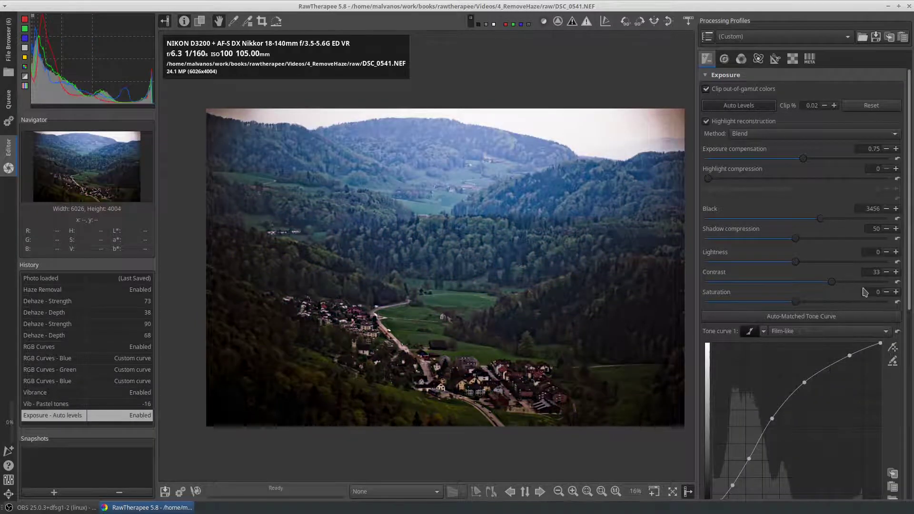
key("ctrl+z")
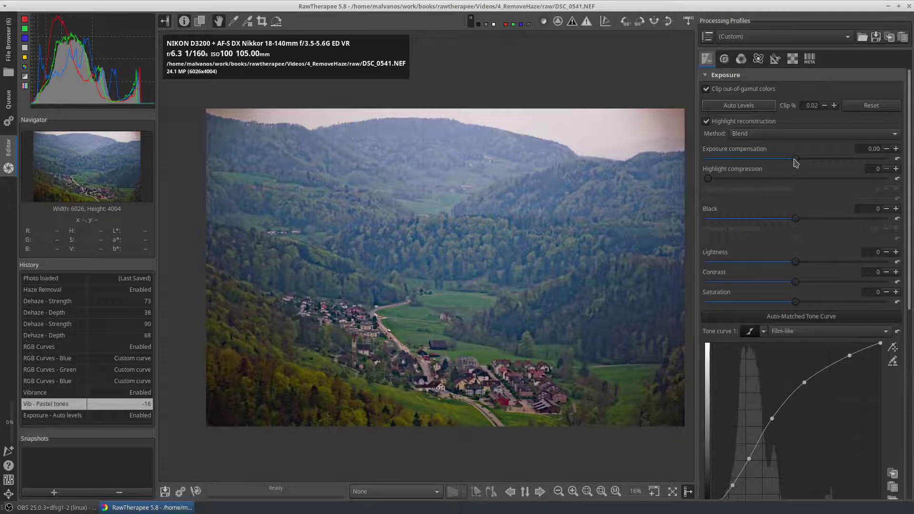
left_click_drag(794, 159, 803, 164)
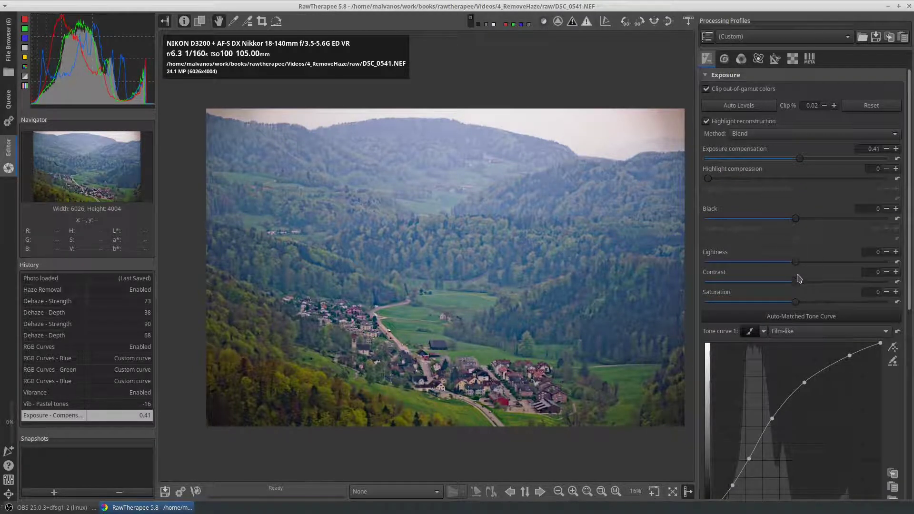
left_click_drag(798, 283, 801, 283)
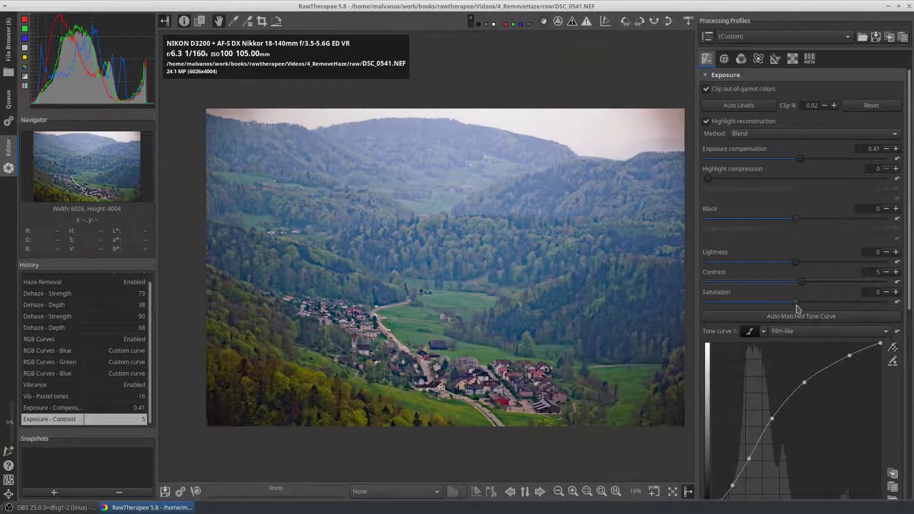
left_click_drag(796, 303, 774, 303)
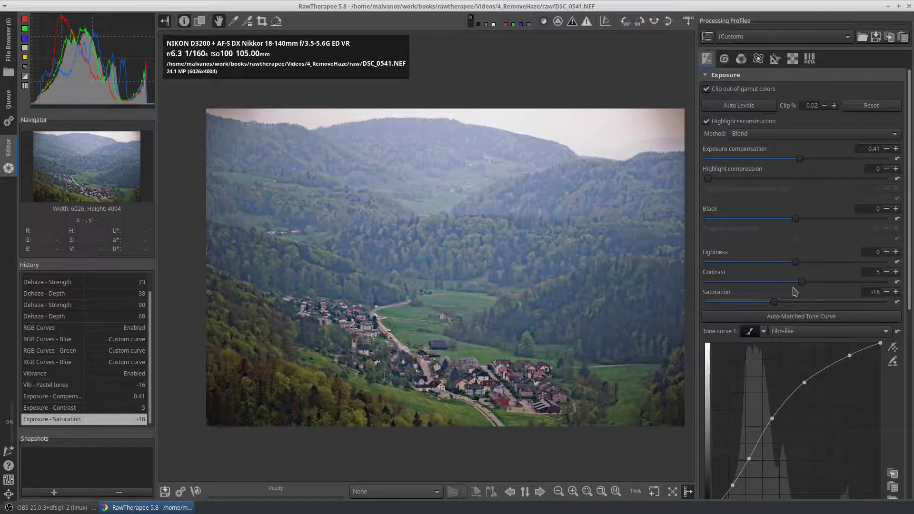
Step: Zoom the preview to 200% on the village houses and switch to the Detail tools
scroll(425, 194, "up", 4)
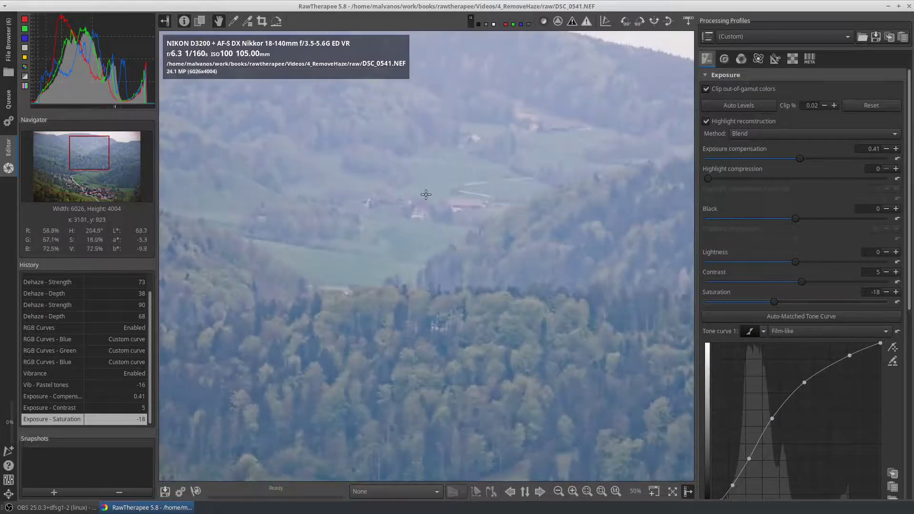
left_click_drag(425, 194, 545, 346)
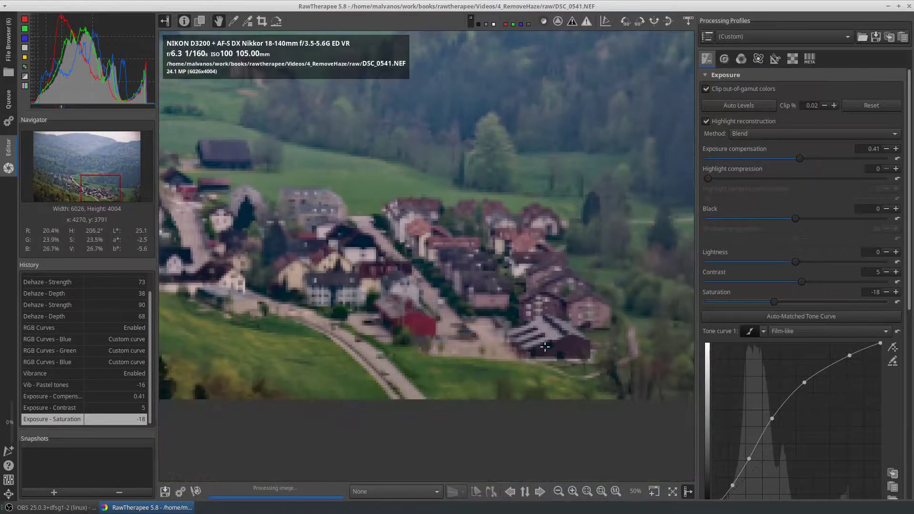
scroll(499, 326, "up", 2)
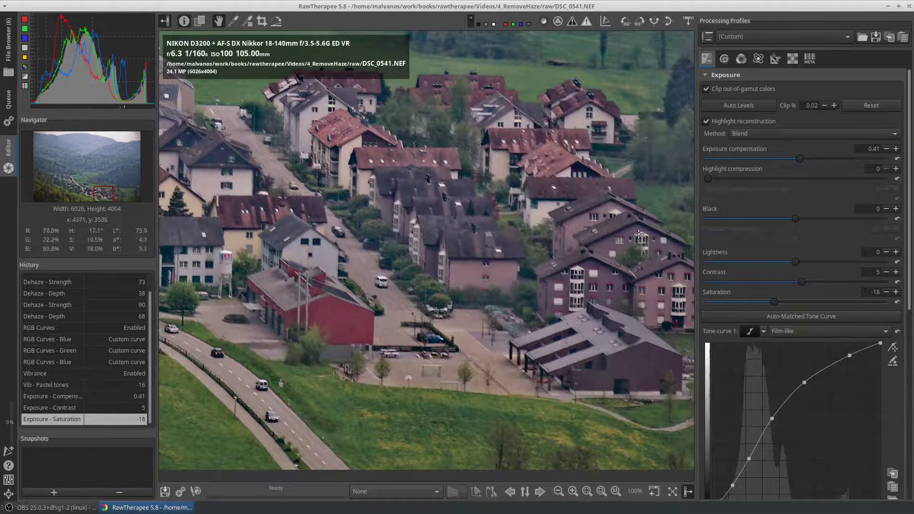
scroll(490, 335, "up", 1)
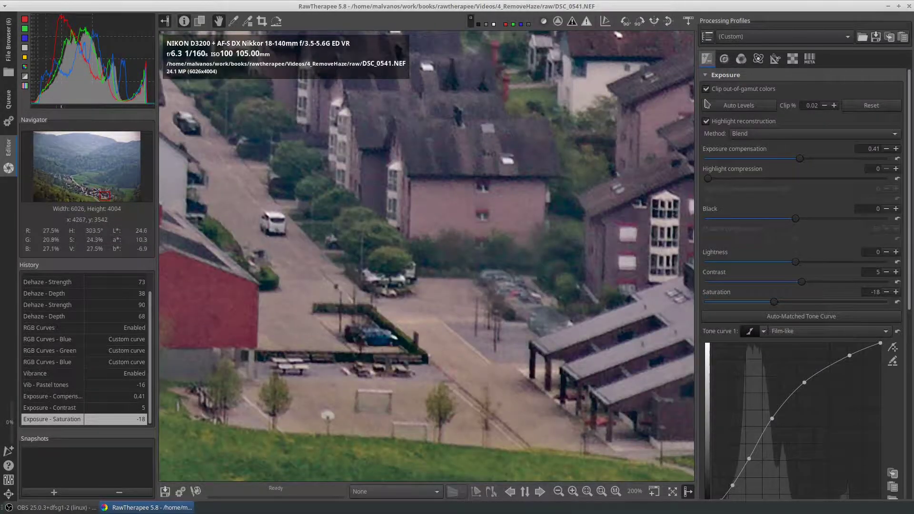
left_click(724, 58)
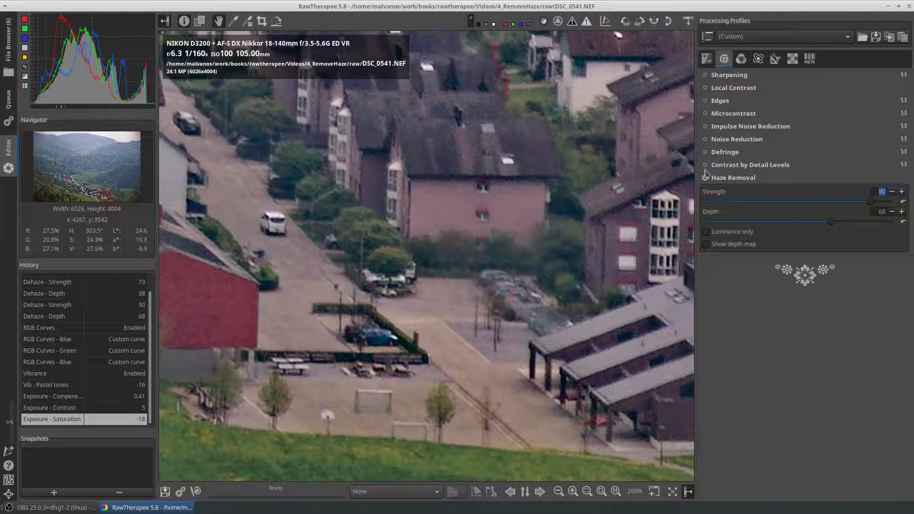
Step: Enable Noise Reduction on DSC_0541.NEF, comparing it off and on, then zoom out to 100%
left_click(706, 139)
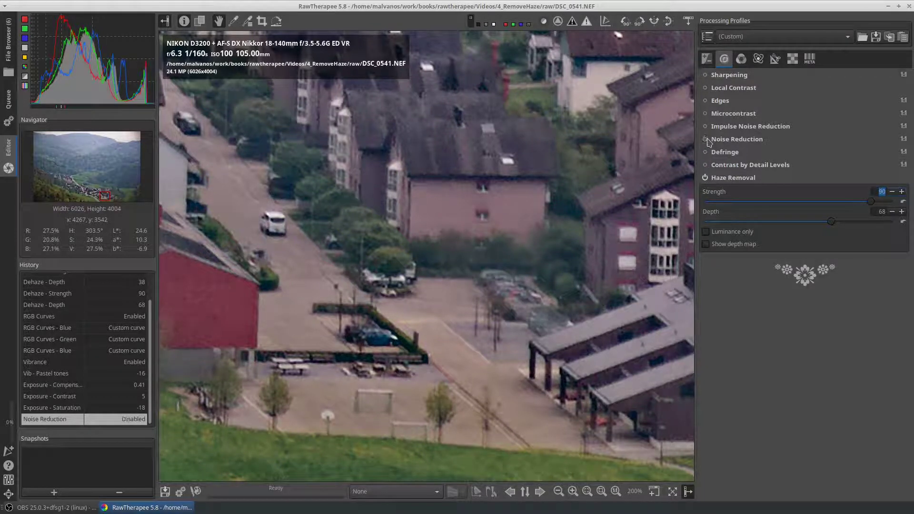
left_click(706, 140)
scroll(379, 310, "down", 1)
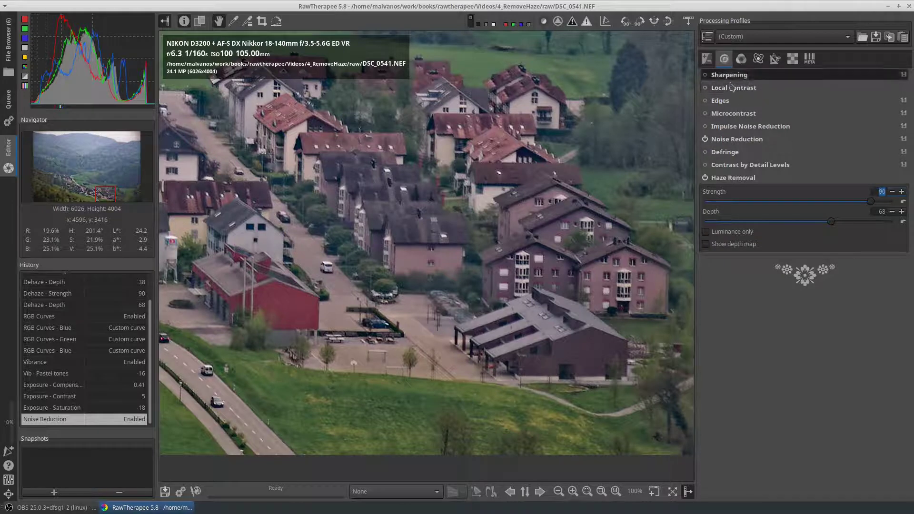
Step: Enable Contrast by Detail Levels, boost it twice to levels 1.60–1.10, and toggle it to compare
left_click(741, 165)
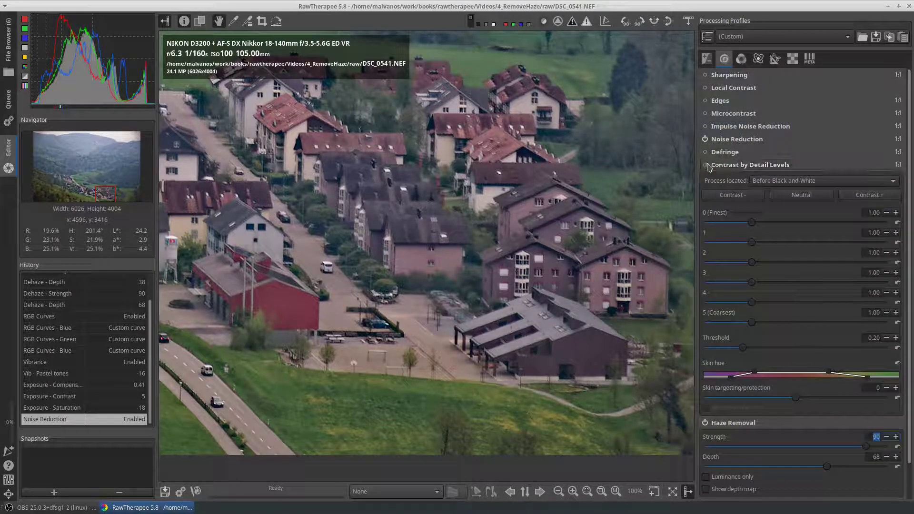
left_click(705, 165)
left_click(857, 196)
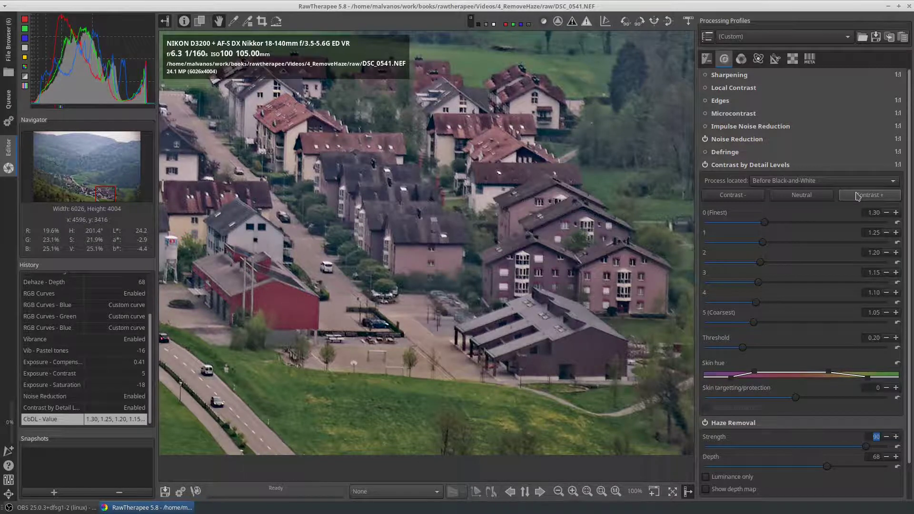
left_click(857, 196)
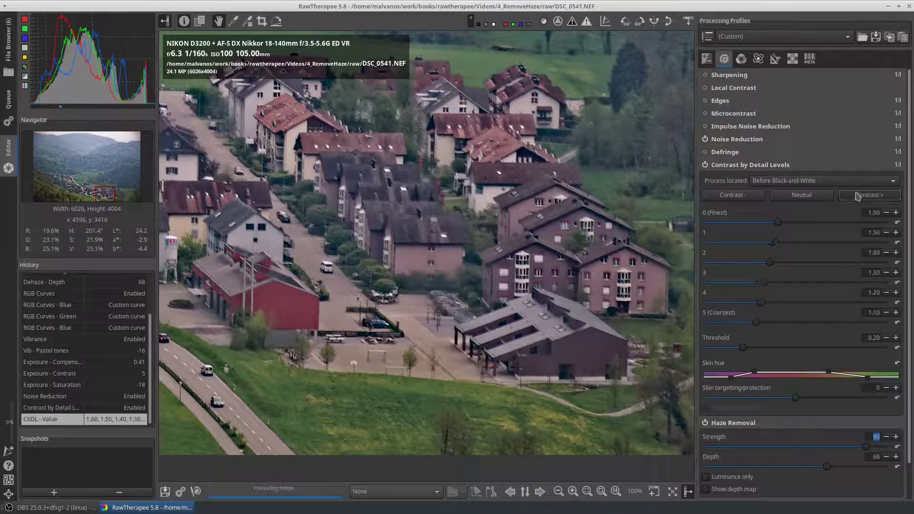
left_click(705, 165)
left_click(705, 165)
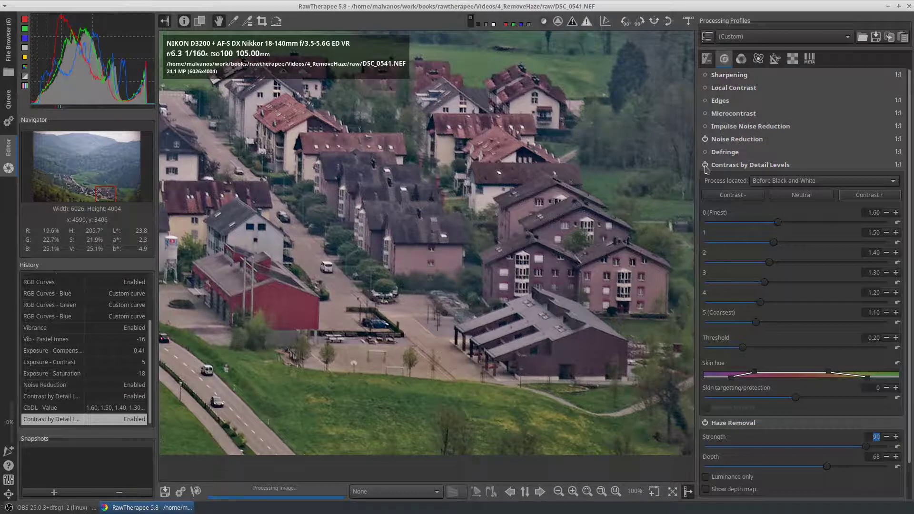
Step: Zoom out the preview and bring up the Transform lens and geometry tools
scroll(464, 179, "down", 2)
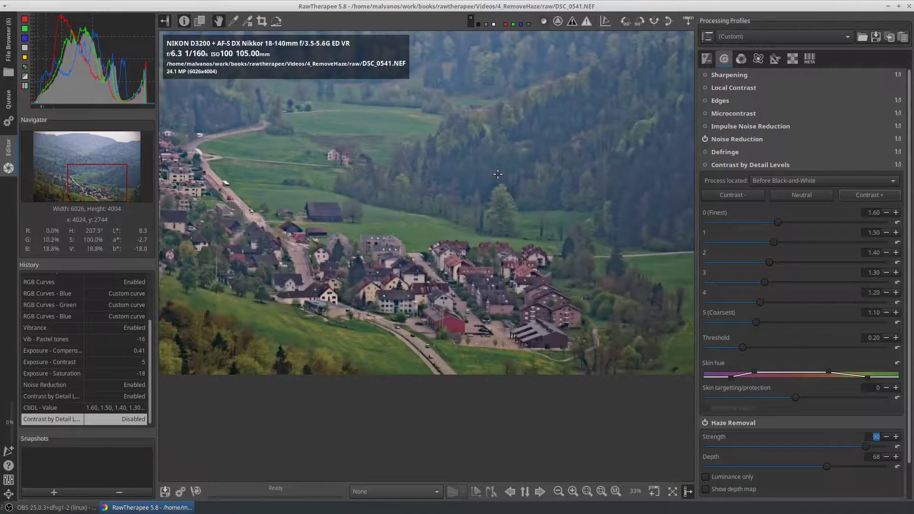
scroll(528, 190, "down", 2)
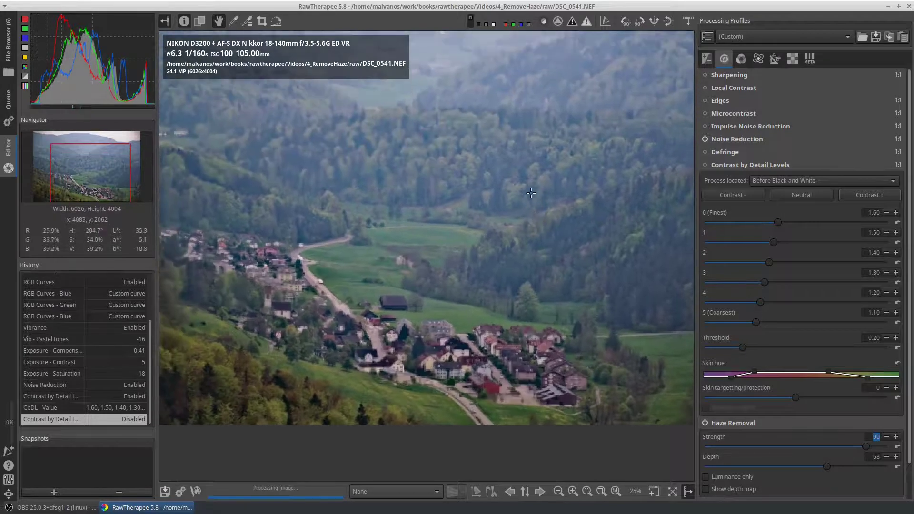
scroll(530, 191, "down", 1)
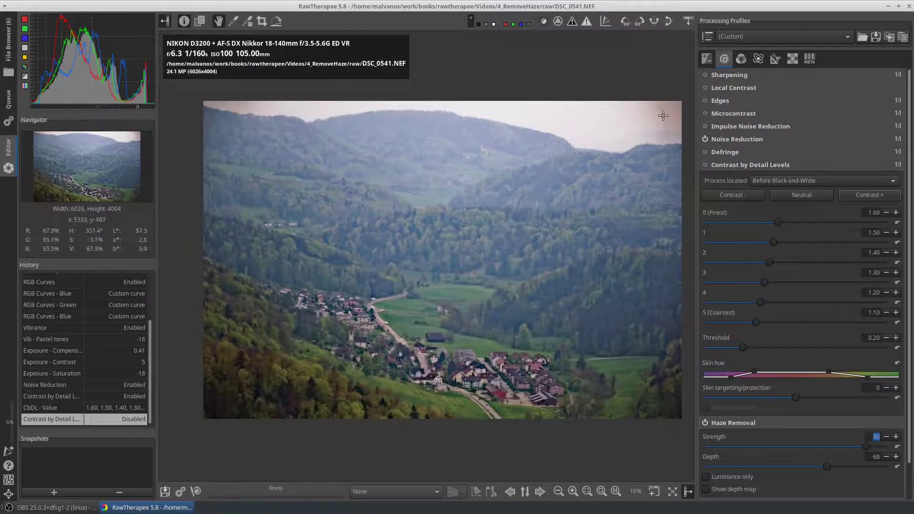
left_click(774, 59)
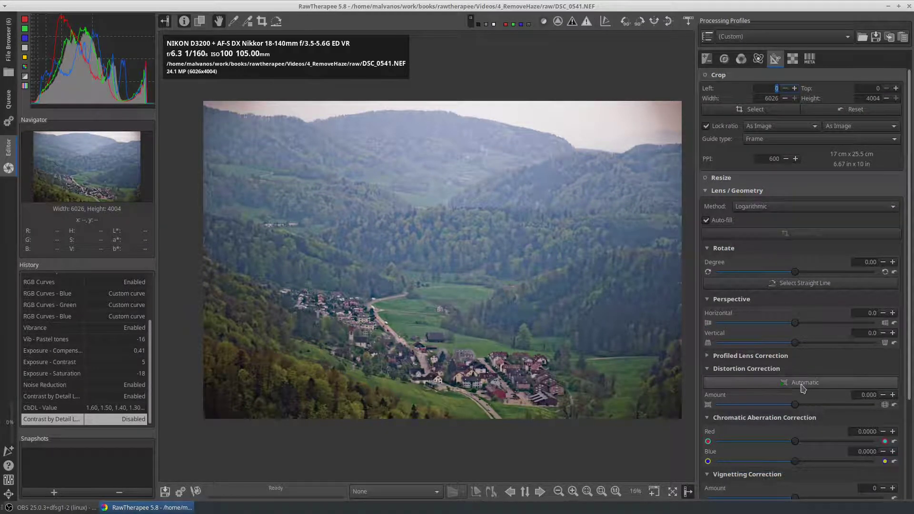
Step: Auto-correct lens distortion to 0.029 and set vignetting correction amount 29 with strength 3
left_click(803, 383)
scroll(807, 376, "down", 3)
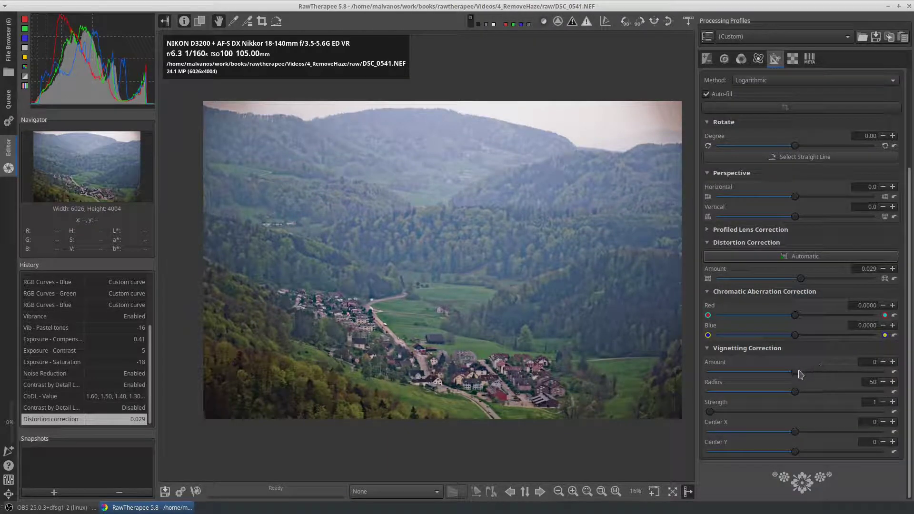
left_click_drag(797, 372, 818, 373)
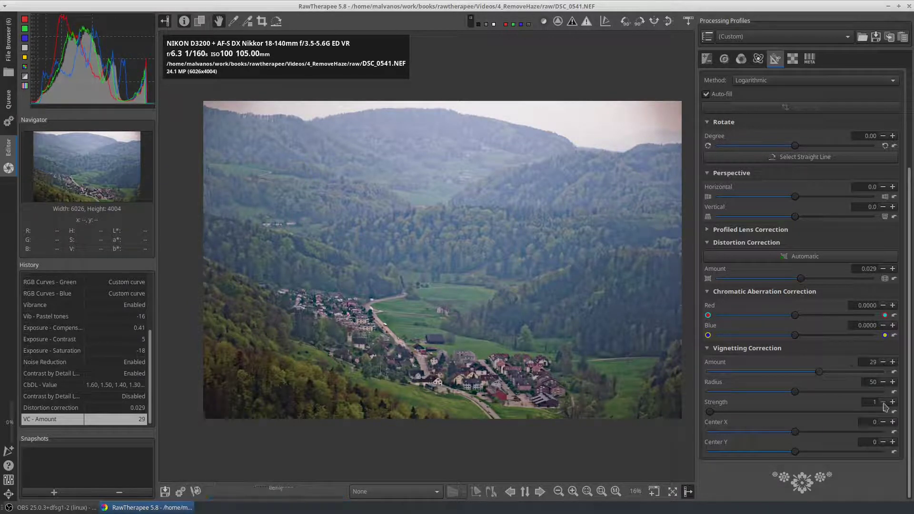
left_click(893, 401)
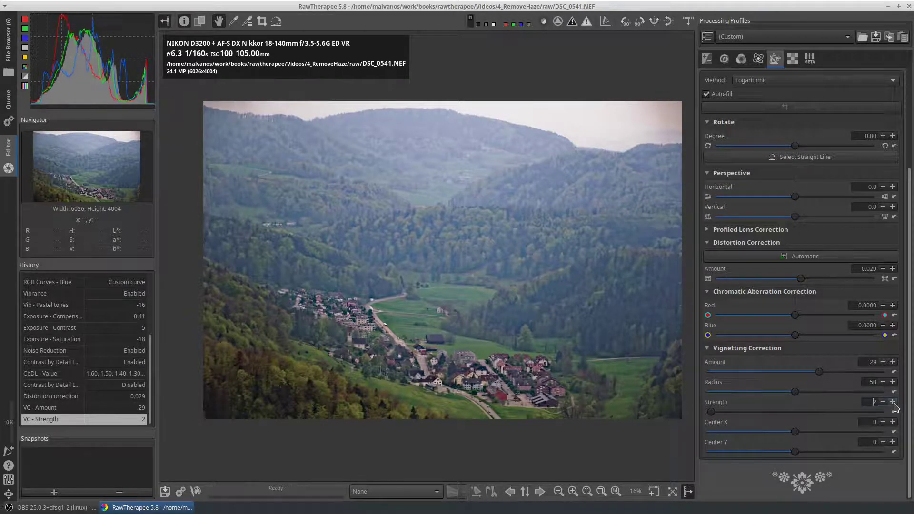
left_click(892, 402)
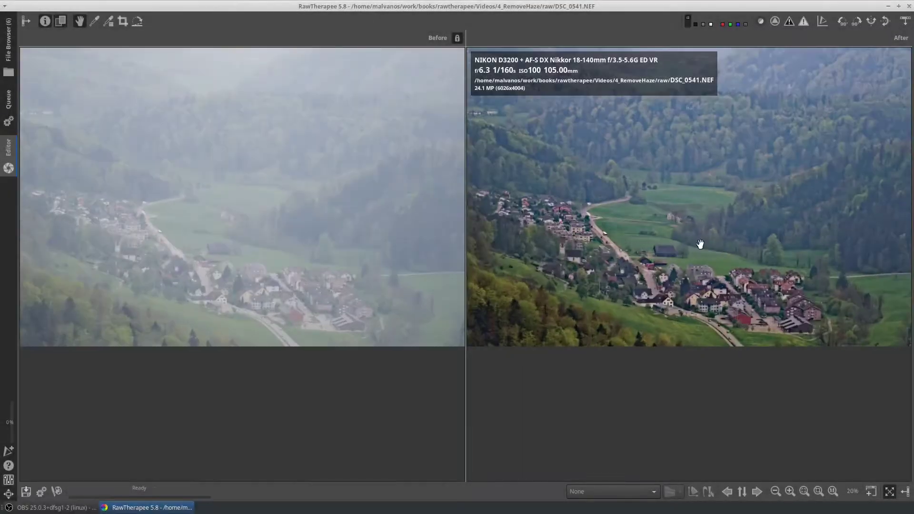
Step: Zoom the Before/After previews to 20% and pan both together over the valley village
scroll(700, 243, "up", 1)
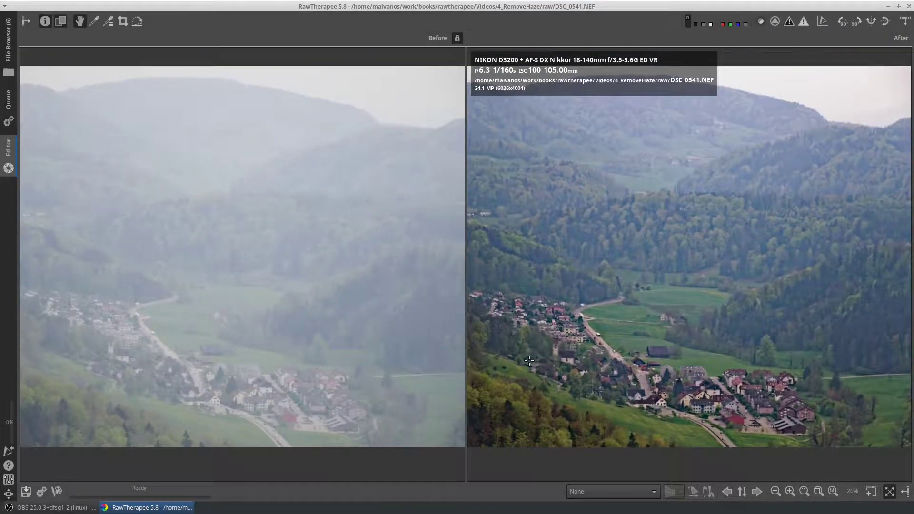
left_click_drag(529, 361, 604, 341)
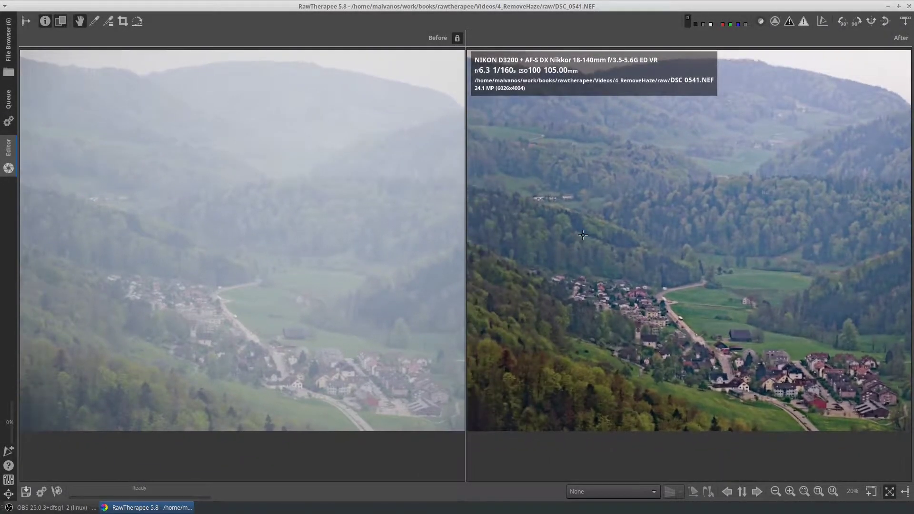